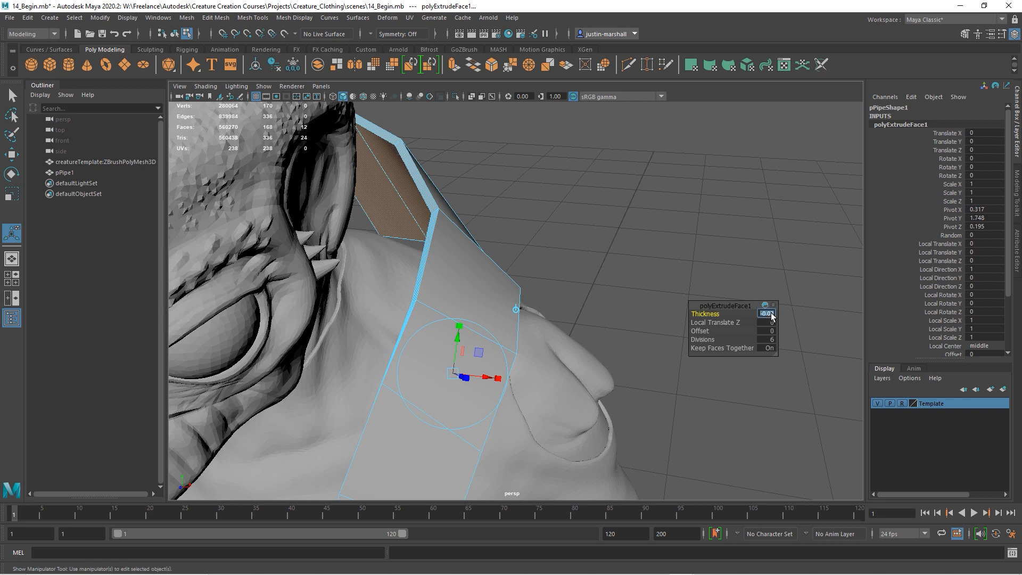
Step: Set the strap extrusion's thickness to -0.04 and its divisions to 1
click(771, 313)
key(Return)
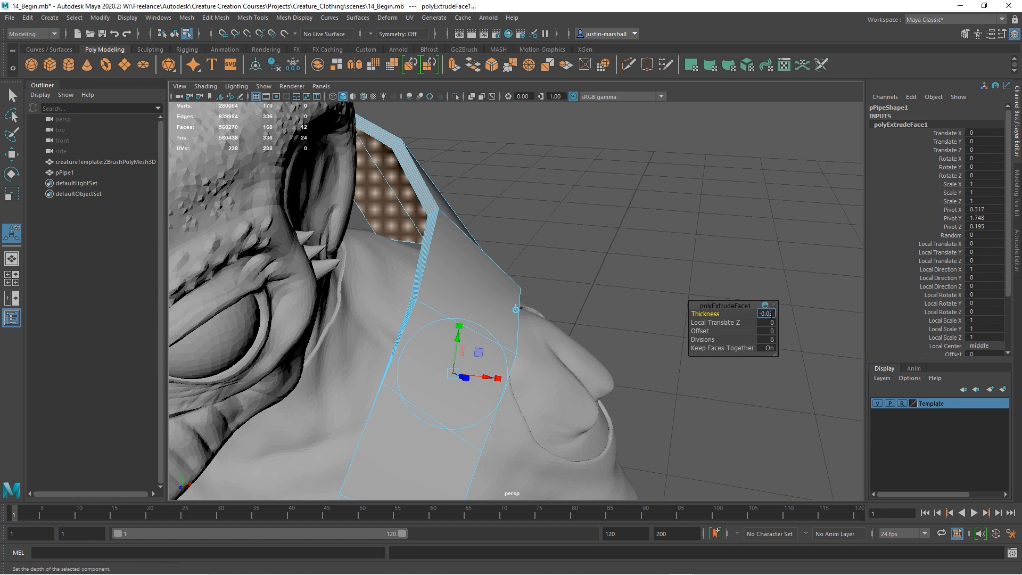
text(-0.01)
key(Return)
text(-0.04)
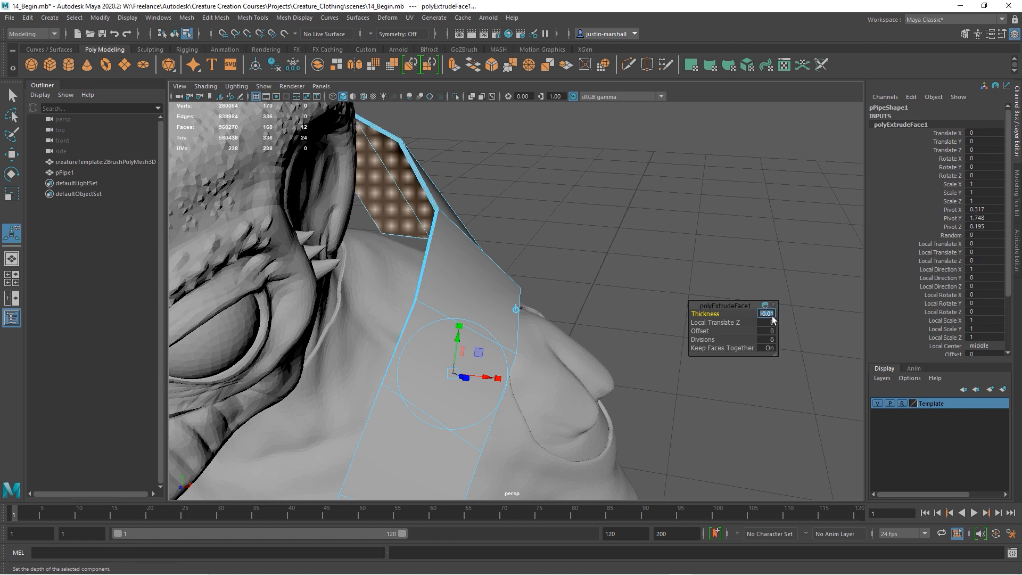
key(Return)
drag(709, 340, 678, 339)
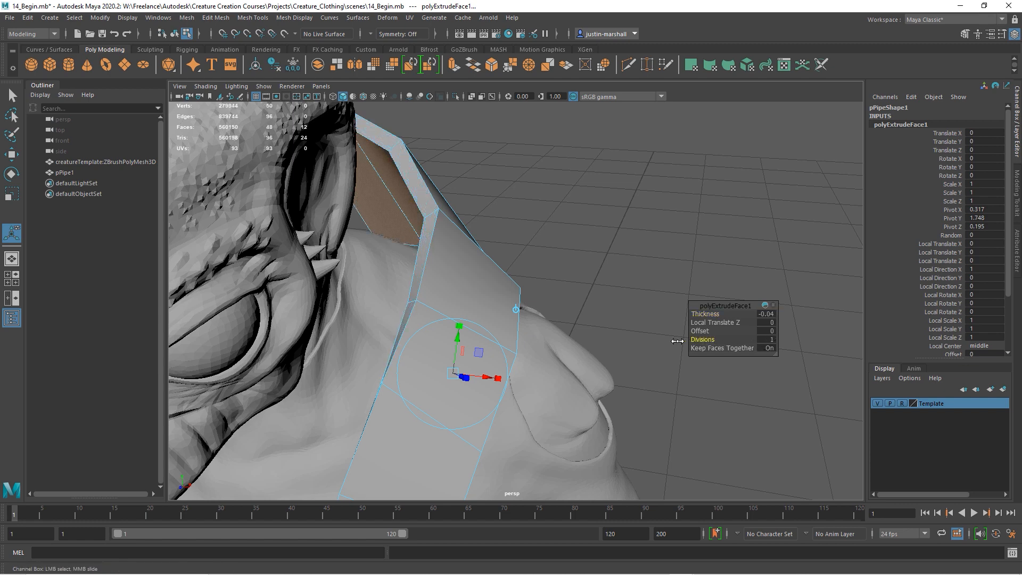
Step: Leave the extrude manipulator and duplicate the strap's selected faces as a separate surface
alt+right_drag(514, 274, 464, 281)
alt+drag(463, 282, 510, 285)
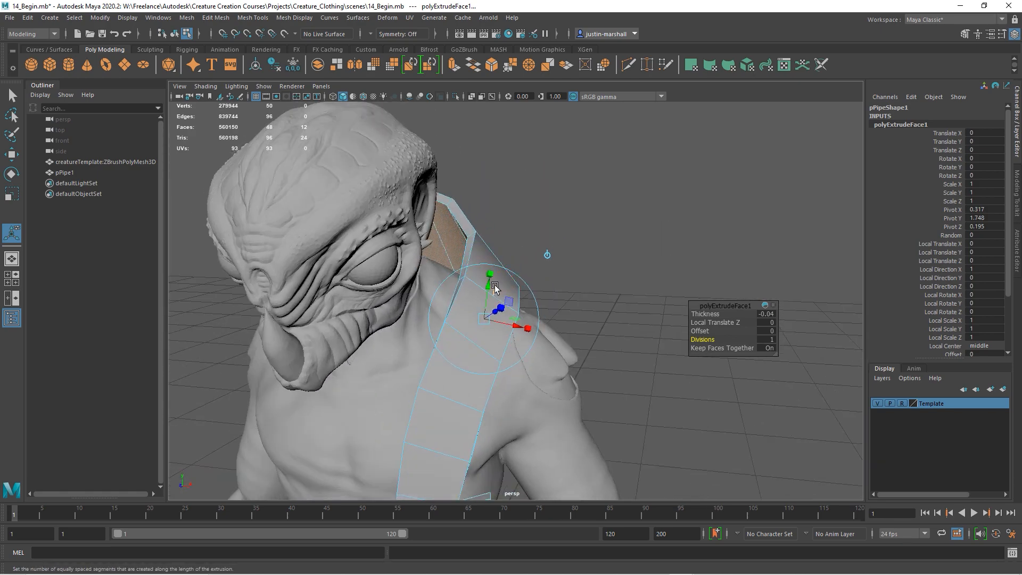
key(w)
alt+drag(532, 296, 621, 309)
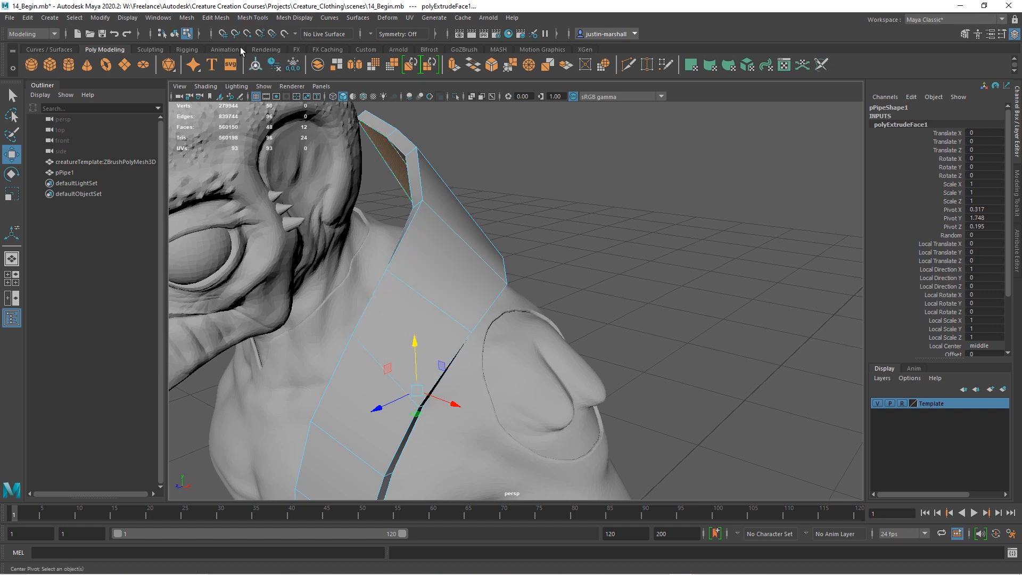
click(189, 19)
mouse_move(207, 24)
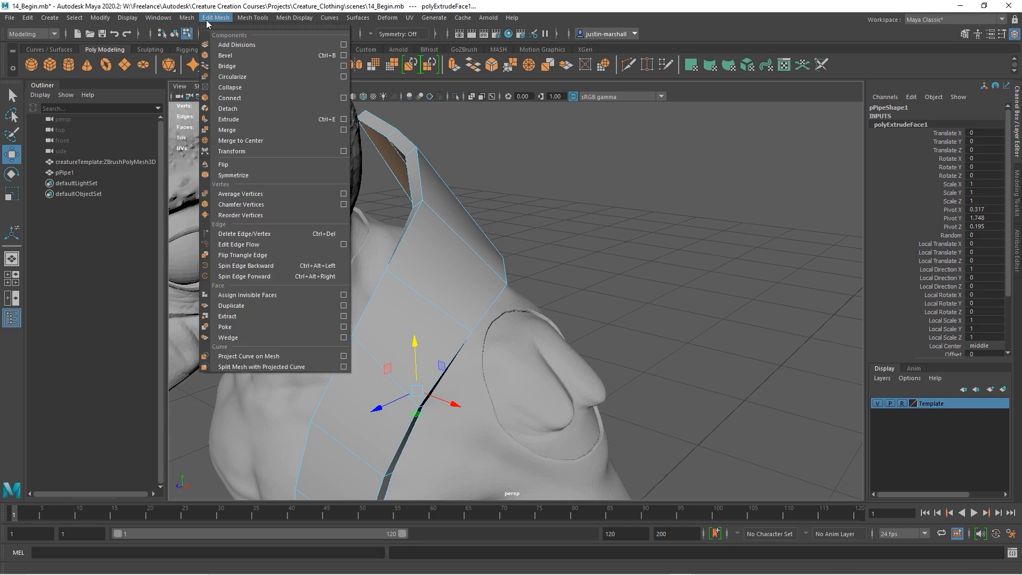
click(252, 303)
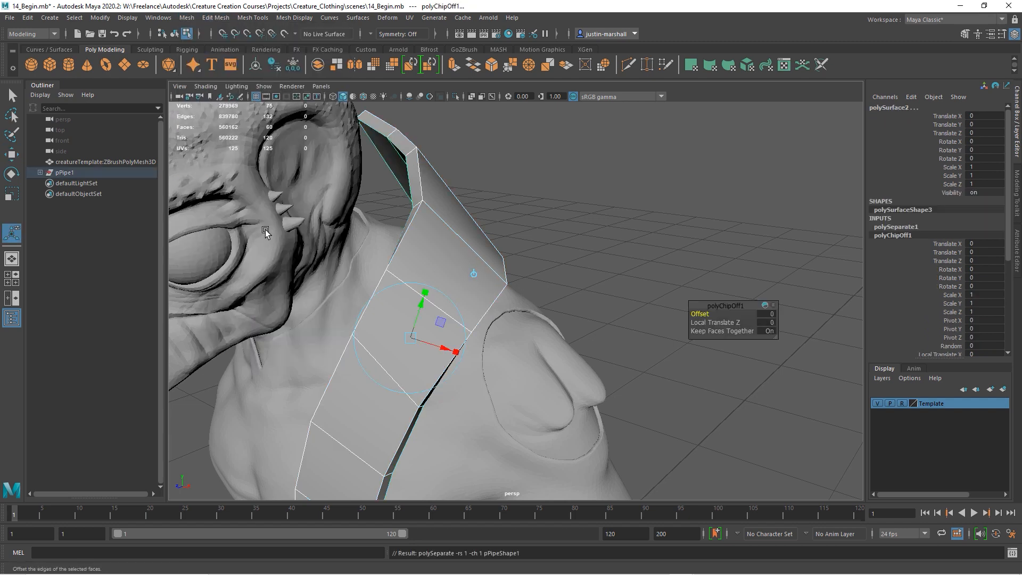
Step: Return to object selection and unparent polySurface1 and polySurface2 from the pPipe1 group
click(174, 34)
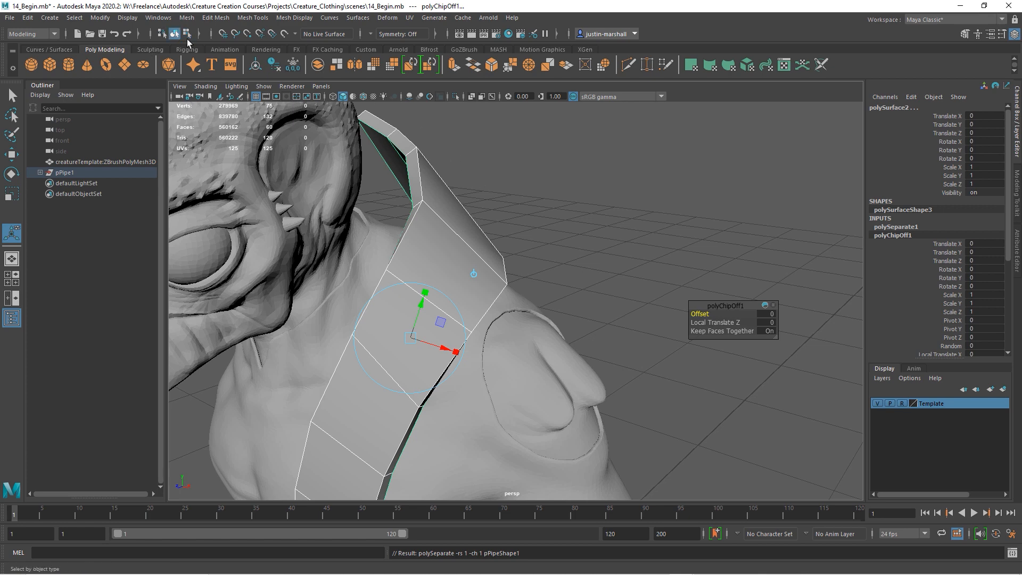
click(535, 208)
click(484, 242)
alt+drag(527, 218, 438, 209)
click(407, 201)
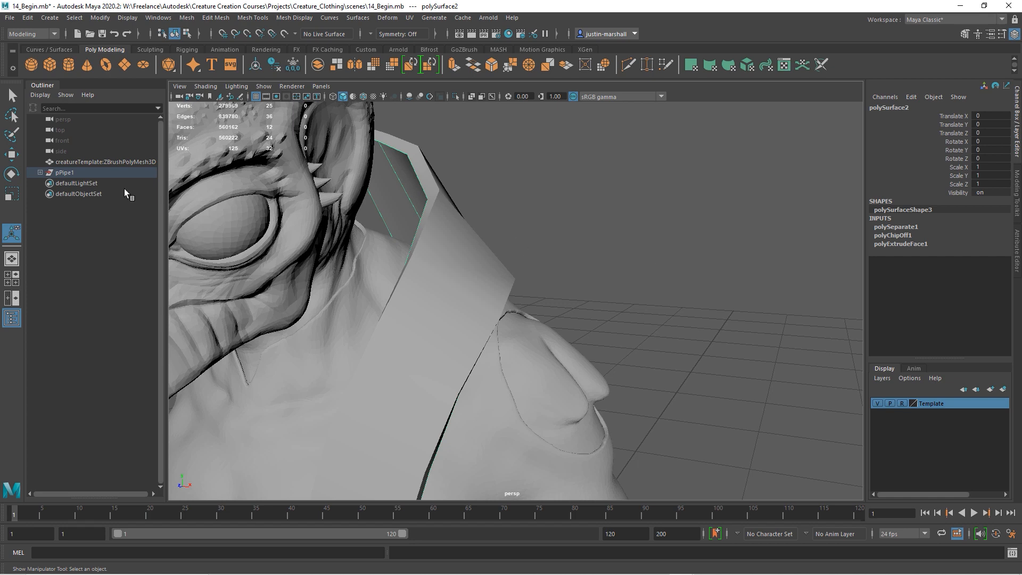
click(40, 172)
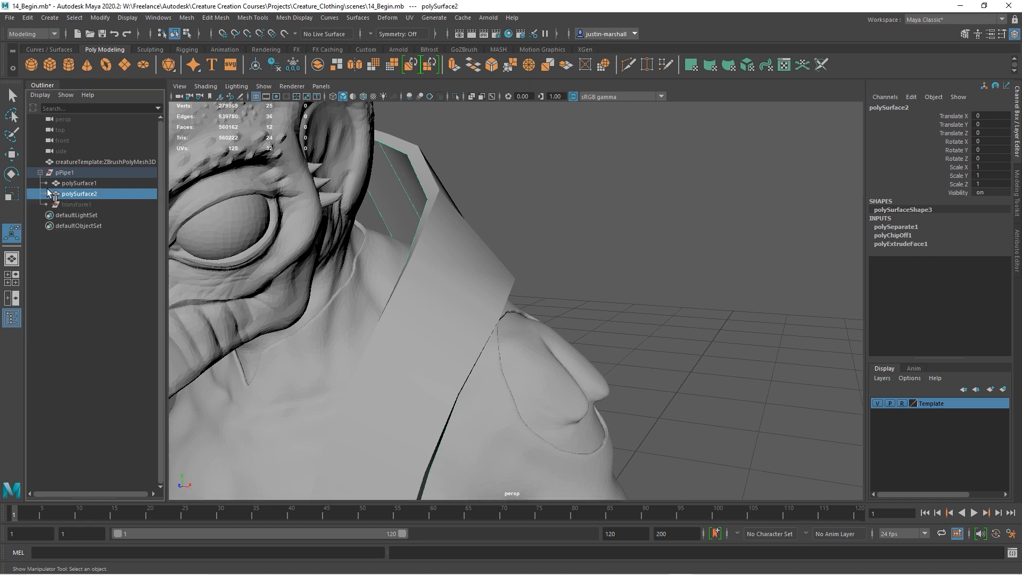
ctrl+click(78, 184)
key(shift+p)
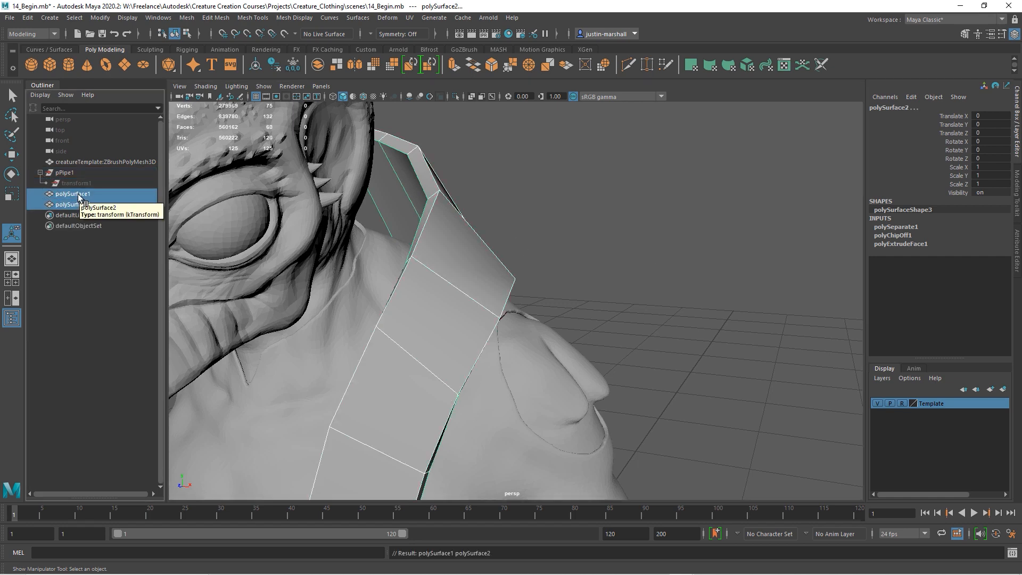
Step: Hide the Template layer and select polySurface2, the duplicated strap surface
click(81, 204)
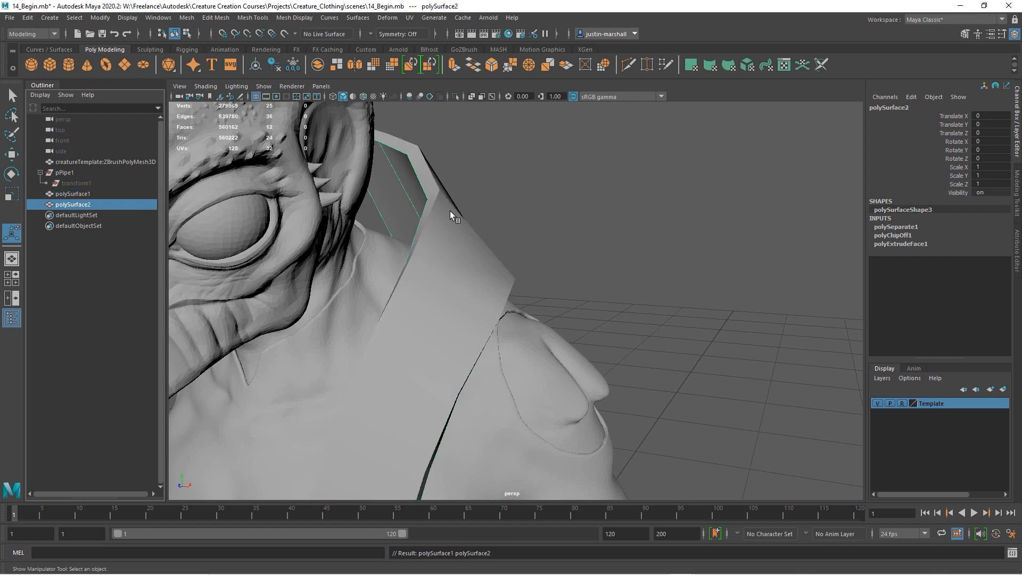
click(878, 404)
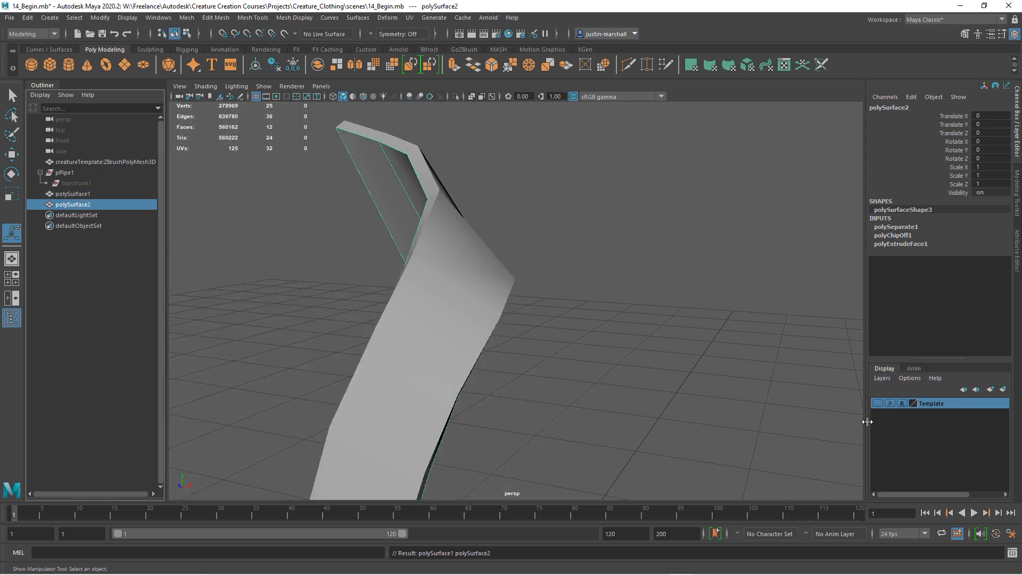
alt+drag(447, 276, 547, 292)
scroll(547, 291, up, 3)
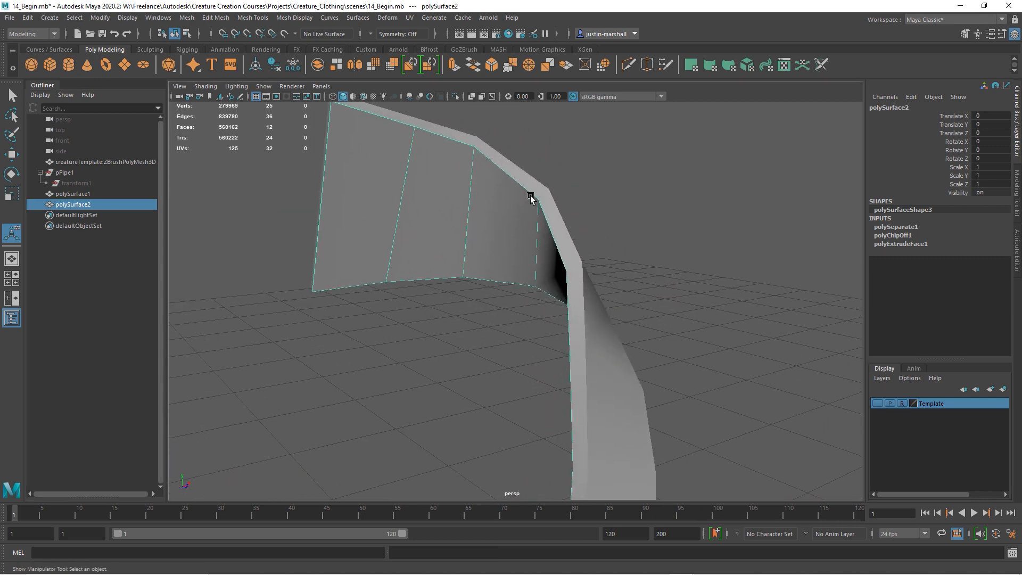
click(500, 155)
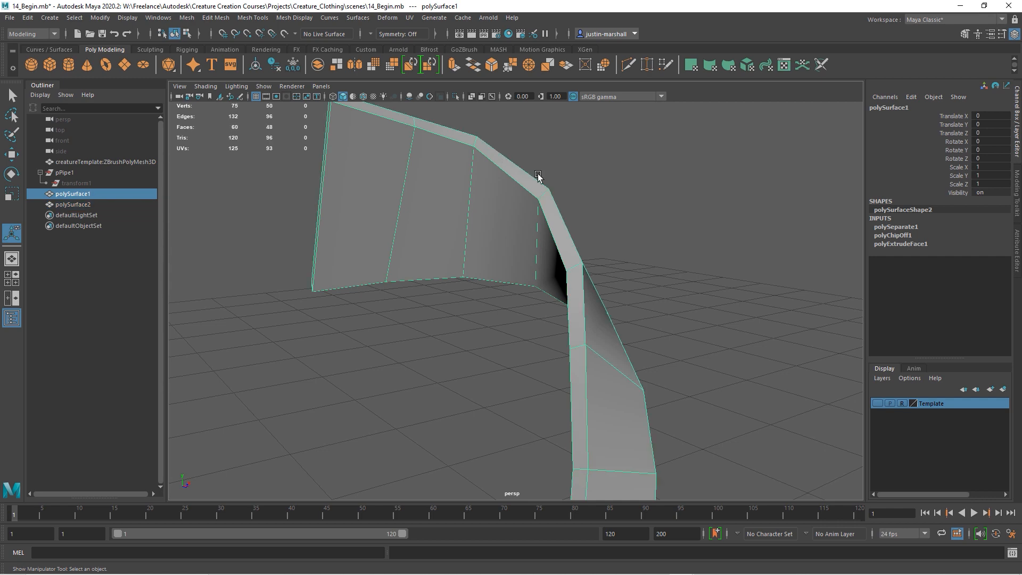
alt+right_drag(452, 191, 511, 196)
alt+drag(511, 196, 522, 228)
click(493, 246)
click(492, 246)
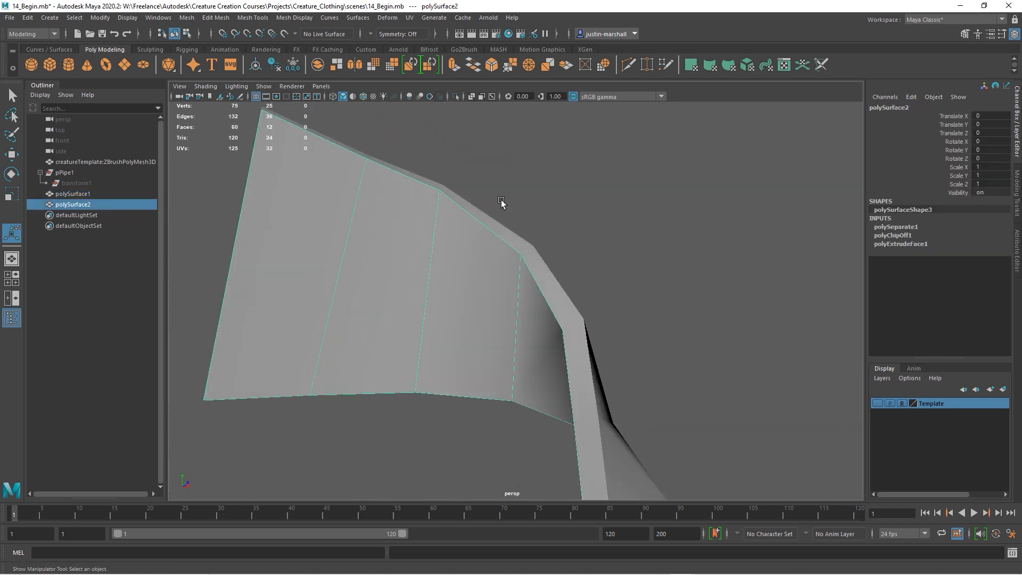
Step: Insert an edge loop just inside each long border of the duplicated strap surface with Multi-Cut
click(628, 64)
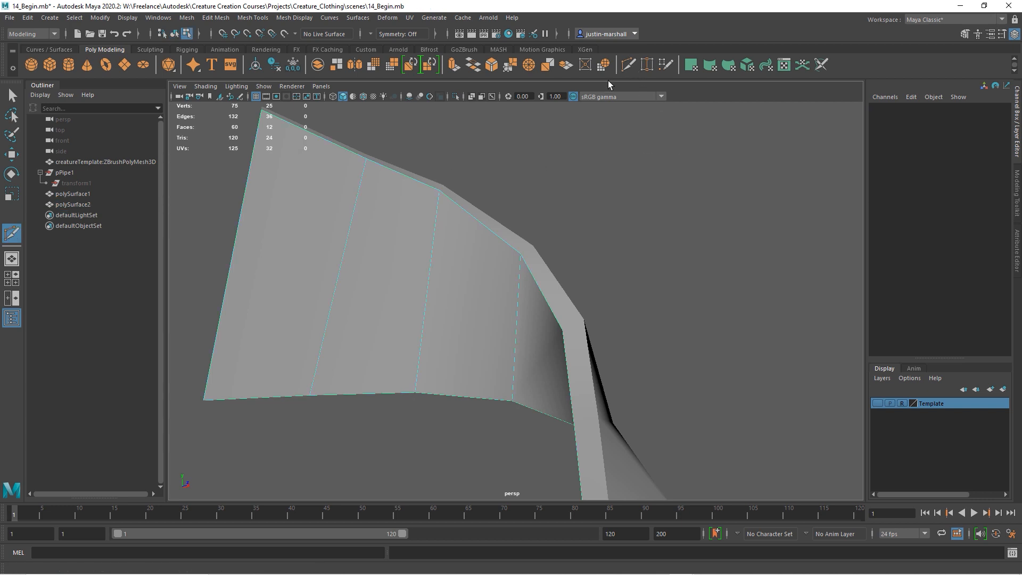
ctrl+click(365, 166)
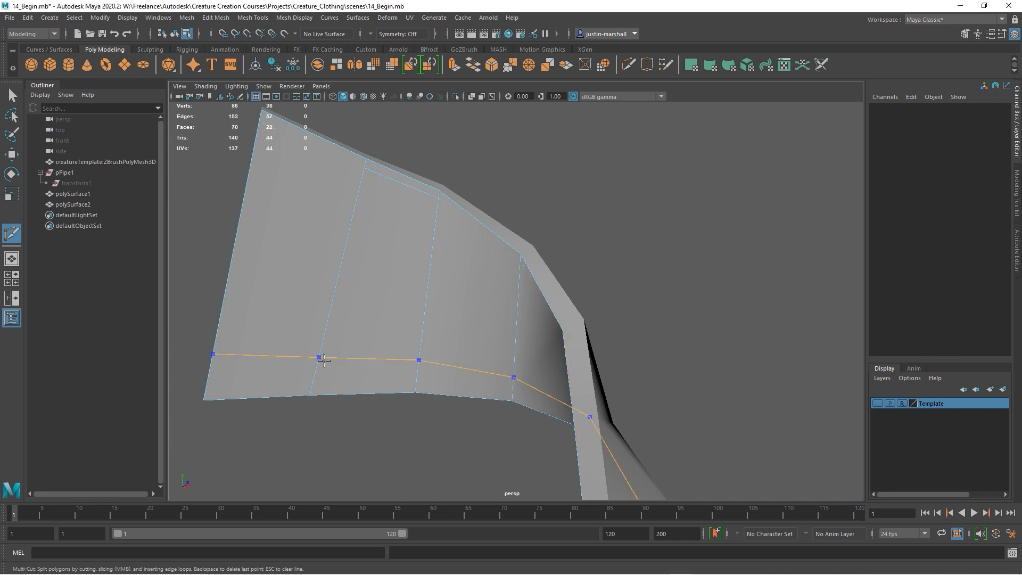
ctrl+click(314, 387)
click(512, 395)
Step: Insert edge loops just inside the outer side, notch and bottom borders of the strap's flap end
alt+drag(533, 367, 605, 395)
alt+right_drag(607, 397, 804, 420)
alt+middle_drag(597, 352, 565, 266)
alt+drag(566, 268, 505, 335)
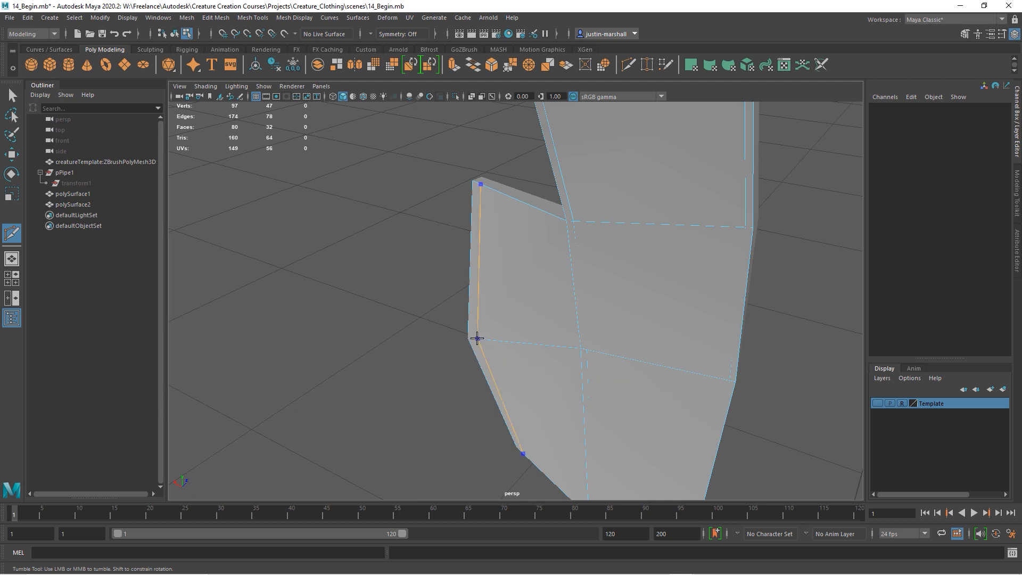
ctrl+click(560, 232)
alt+middle_drag(631, 426, 589, 320)
alt+drag(589, 319, 579, 290)
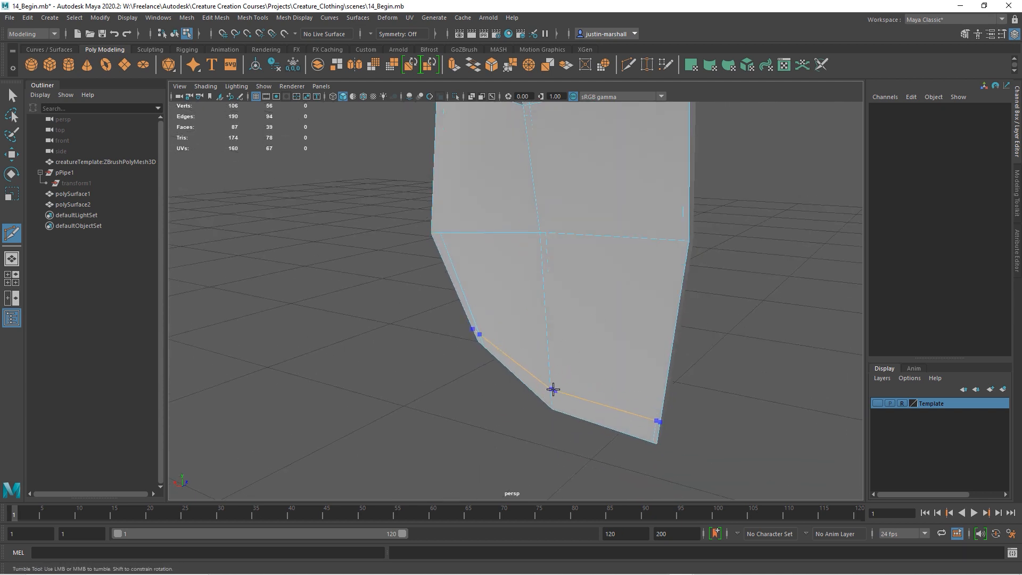
ctrl+click(553, 395)
Step: Delete the thin border faces along the flap's upper outer side, its top edge and the notch beside the strap
click(11, 96)
alt+middle_drag(475, 223, 444, 278)
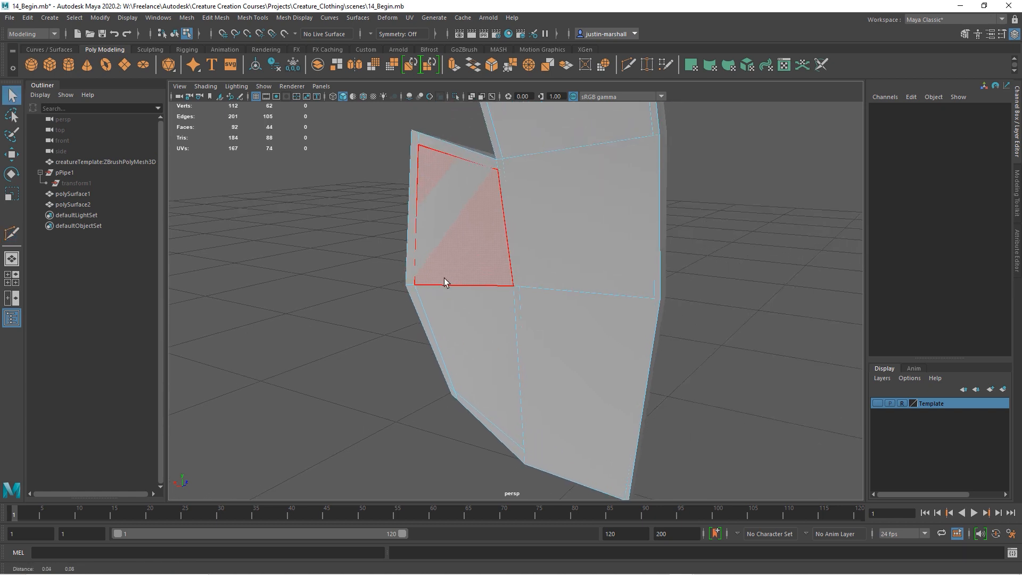
click(409, 239)
shift+click(415, 140)
shift+click(453, 148)
click(363, 97)
alt+middle_drag(514, 194, 475, 212)
shift+click(474, 275)
key(ctrl+z)
shift+click(471, 206)
shift+click(513, 196)
key(ctrl+z)
shift+click(467, 181)
shift+click(465, 180)
alt+middle_drag(562, 270, 535, 366)
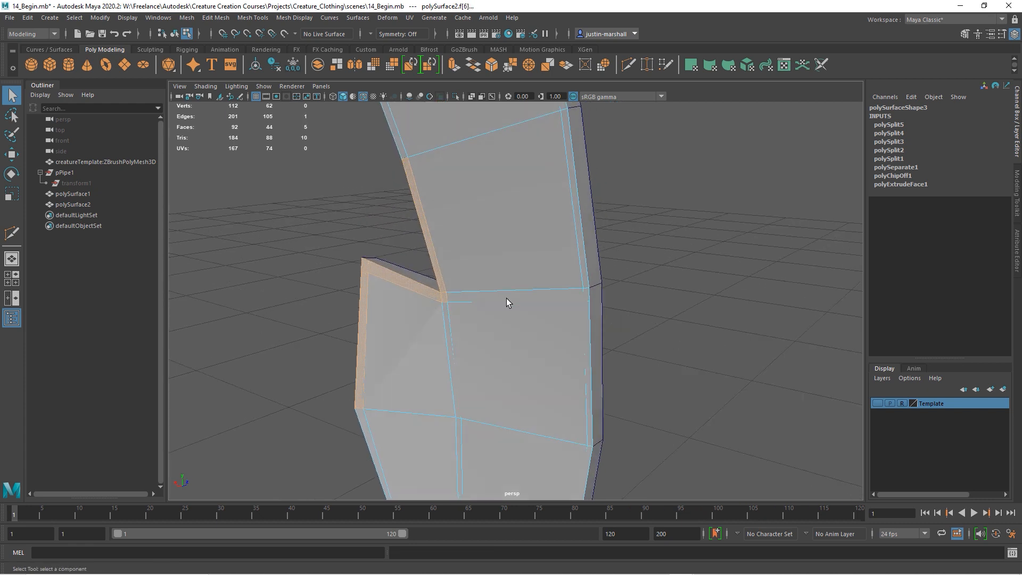
key(Delete)
Step: Delete the thin border faces along the flap's lower outer side and the leftover face at its corner
alt+drag(383, 296, 447, 245)
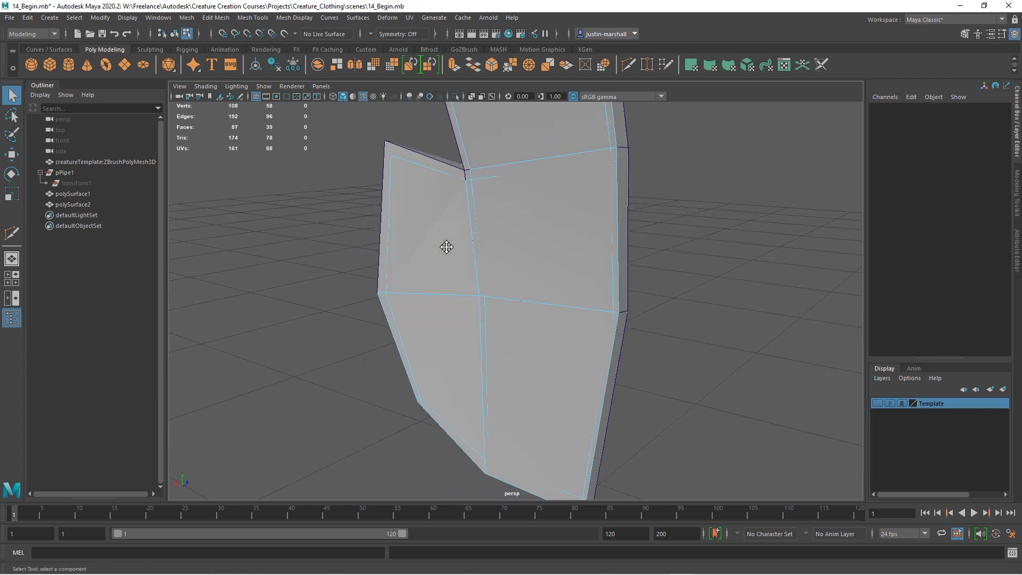
click(396, 326)
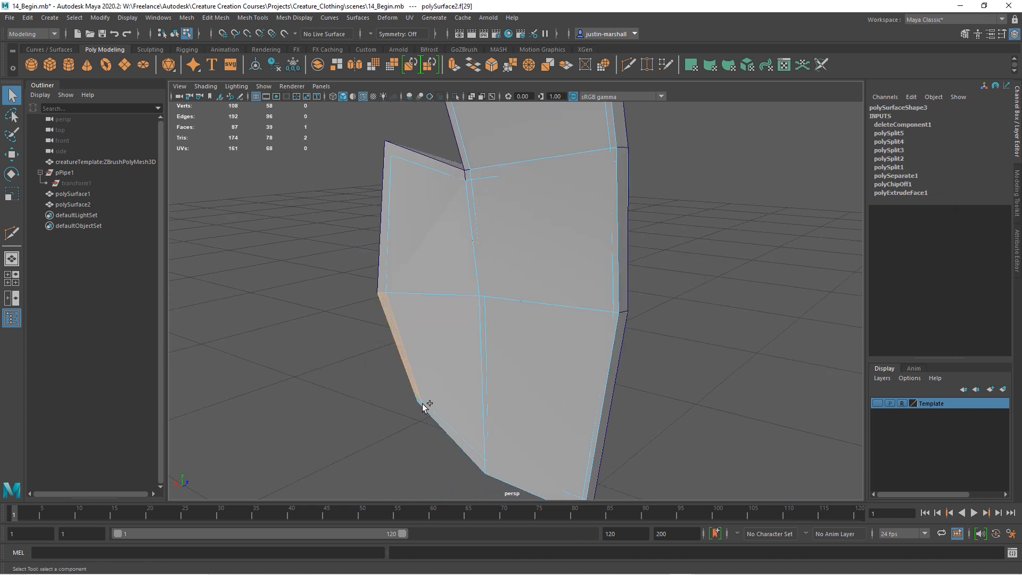
alt+middle_drag(449, 381, 450, 240)
scroll(424, 286, up, 3)
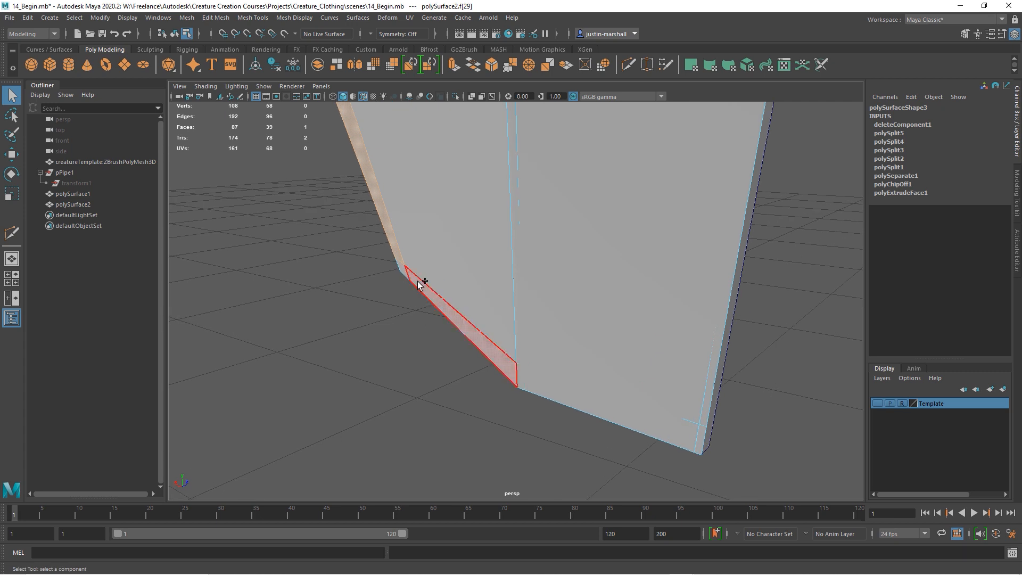
shift+click(432, 294)
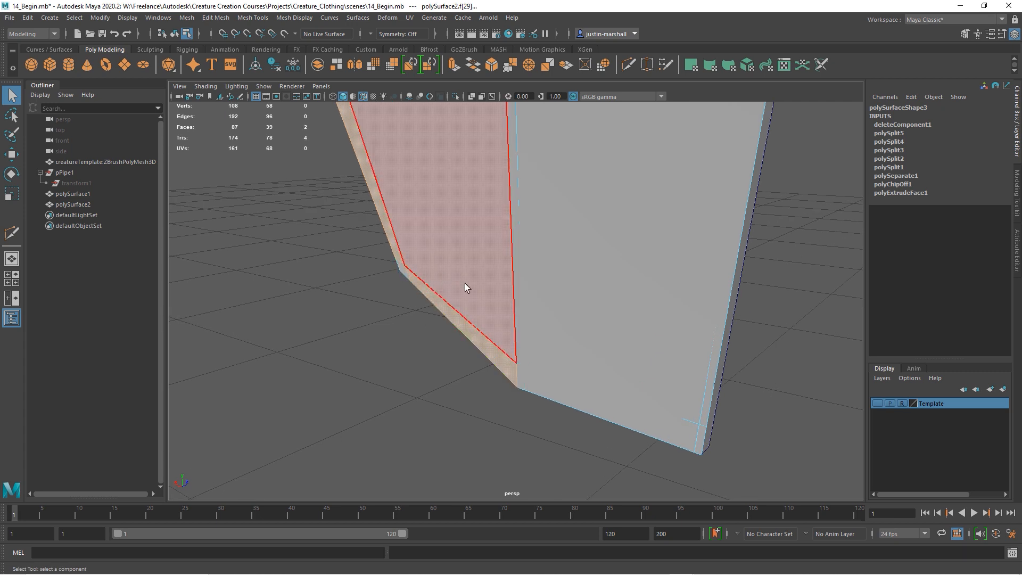
key(Delete)
key(F9)
click(395, 272)
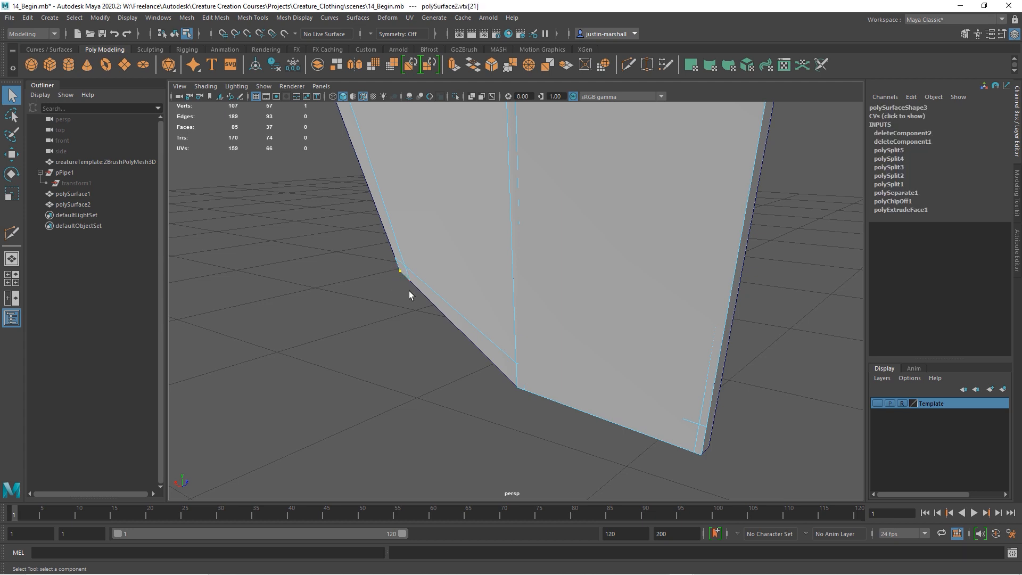
right_click(409, 271)
click(405, 290)
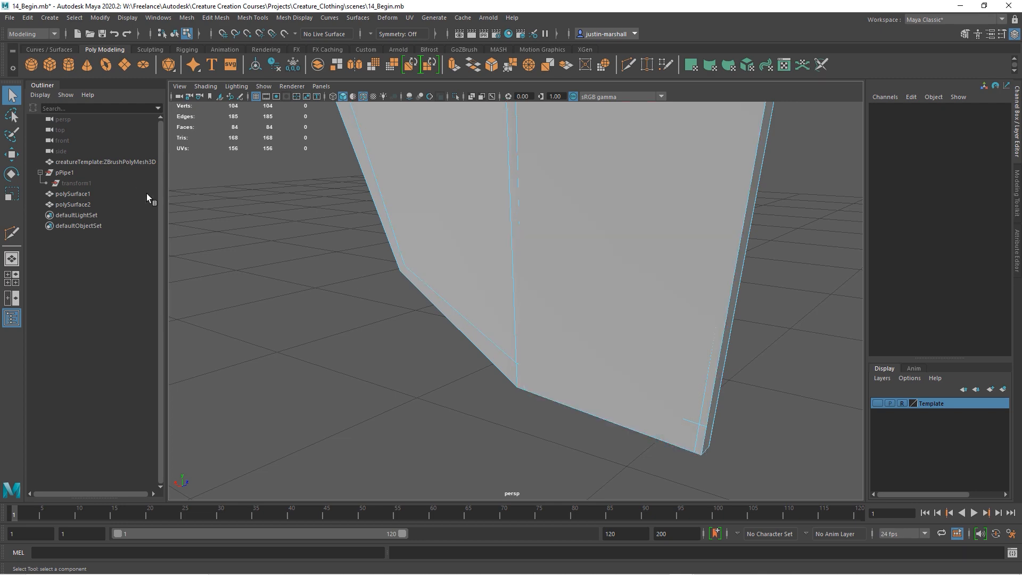
Step: Select polySurface2 and isolate it in the viewport
drag(71, 195, 71, 205)
key(f)
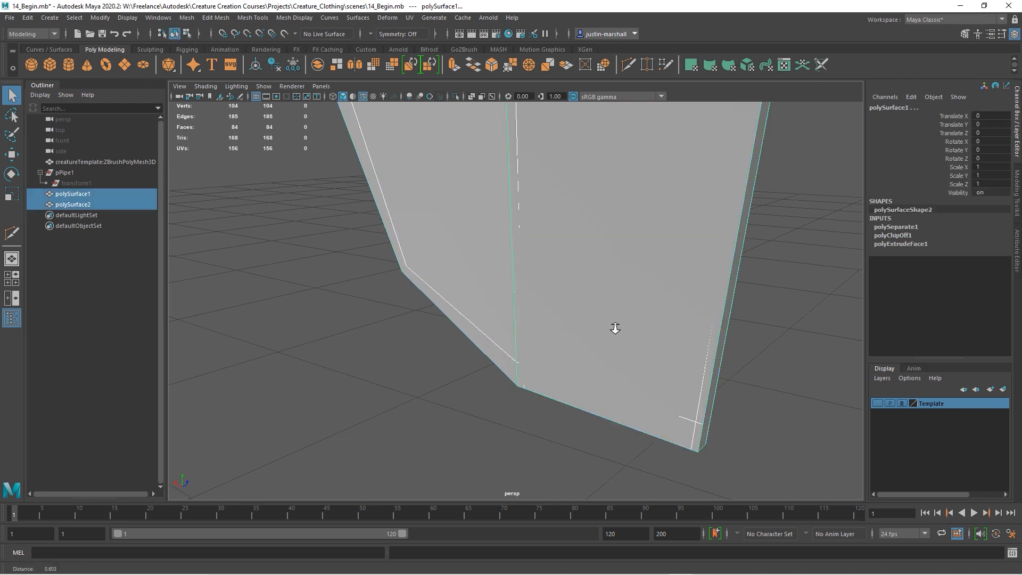
alt+middle_drag(510, 363, 494, 398)
alt+drag(589, 272, 533, 286)
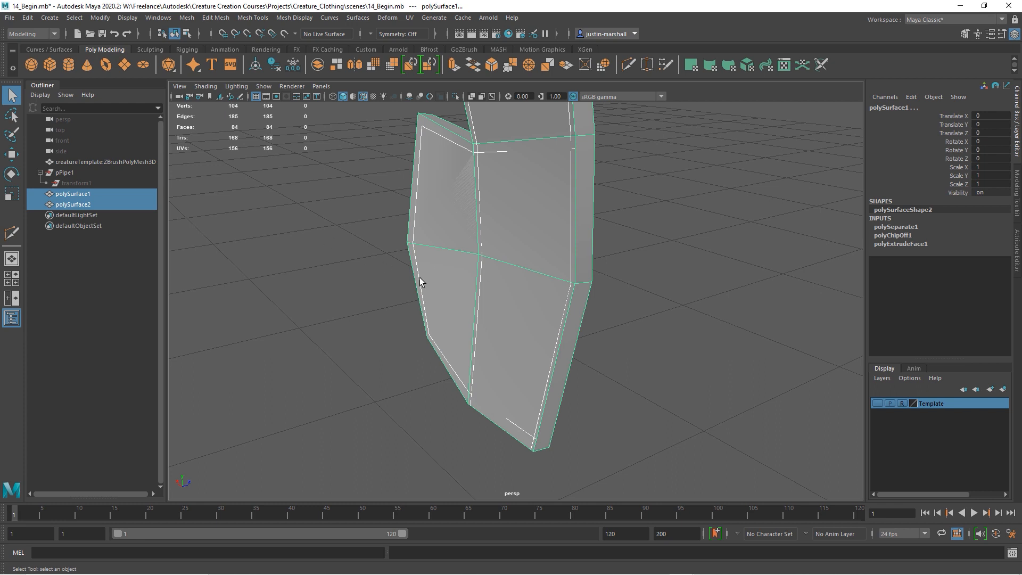
click(559, 296)
click(434, 240)
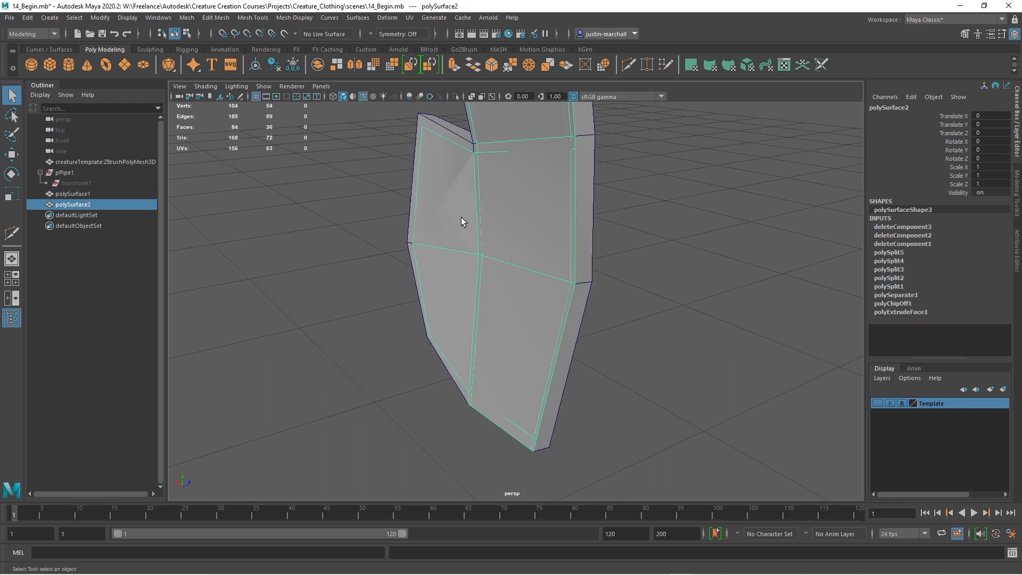
click(264, 86)
mouse_move(269, 109)
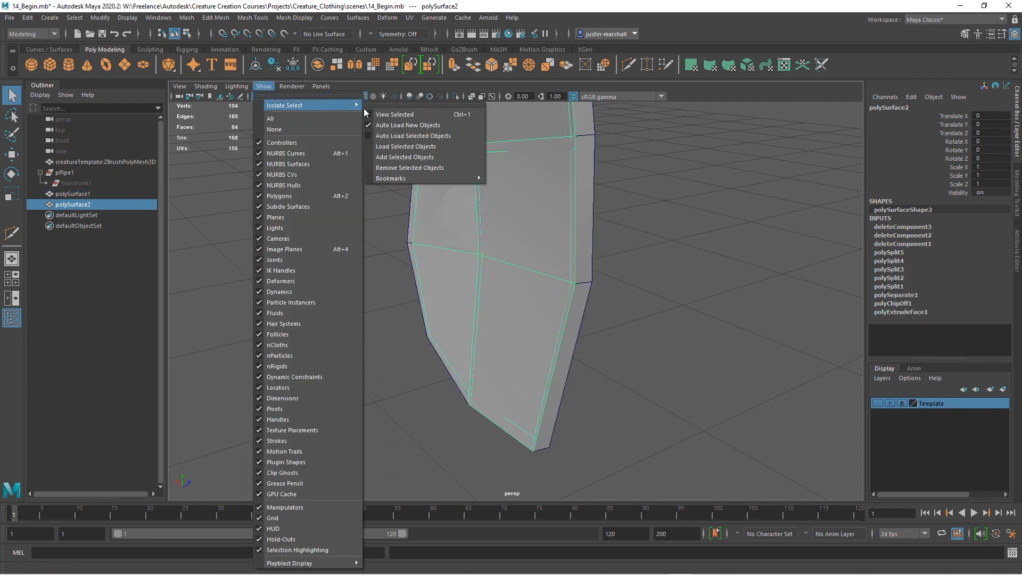
click(387, 113)
Step: Switch to face selection and delete the remaining thin border faces along the flap's bottom edge
alt+drag(541, 220, 497, 399)
right_click(503, 308)
right_drag(503, 308, 500, 302)
click(458, 385)
key(Delete)
click(494, 394)
key(Delete)
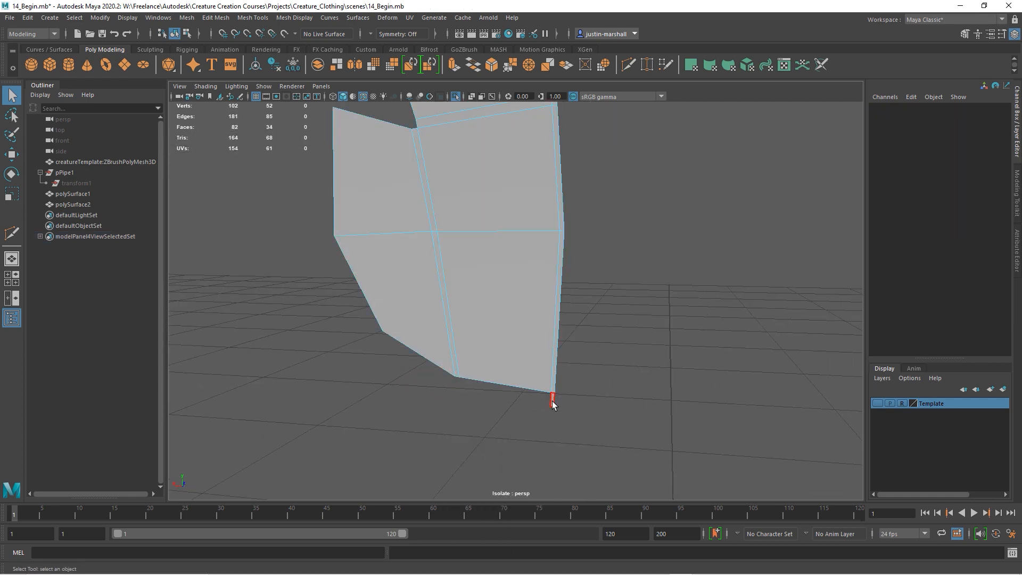
Step: Select the whole thin strip of border faces along the strap's outer long edge and delete it
click(552, 401)
shift+double_click(556, 386)
alt+right_drag(666, 315, 569, 314)
alt+middle_drag(570, 314, 568, 398)
alt+drag(569, 399, 482, 309)
alt+middle_drag(482, 309, 570, 402)
alt+drag(569, 402, 510, 372)
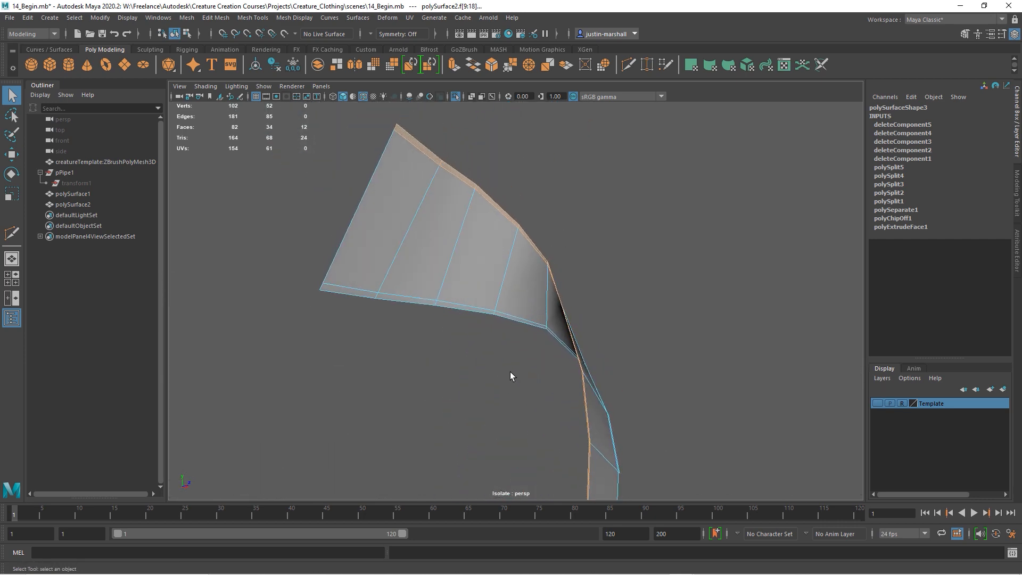
key(Delete)
Step: Select the thin strip of border faces along the strap's inner long edge and delete it
click(349, 292)
shift+double_click(394, 297)
alt+drag(406, 309, 560, 353)
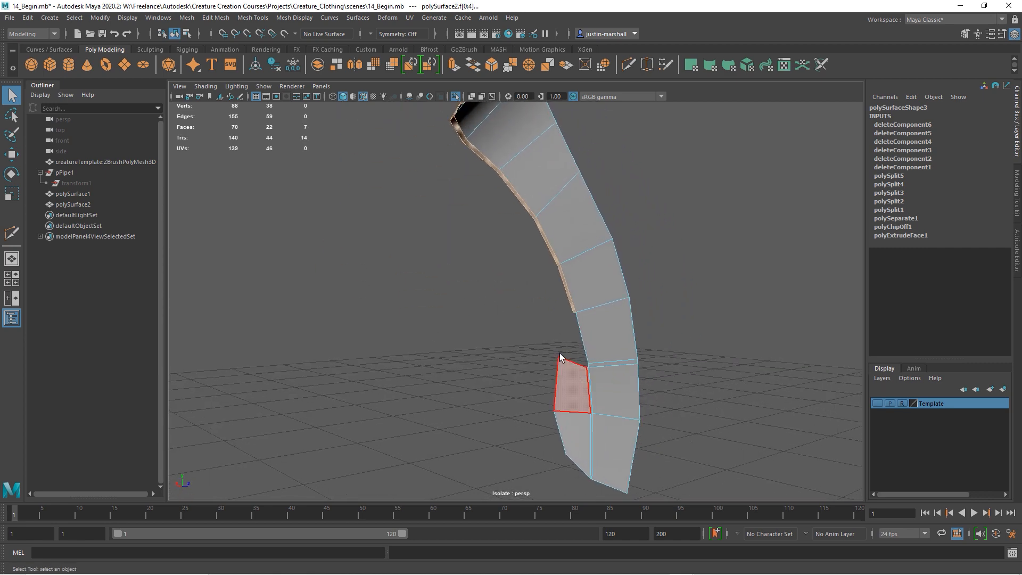
key(Delete)
Step: Switch to edge selection and delete the extra lengthwise edge loop on the flap and the doubled crosswise edge at the notch
alt+middle_drag(597, 395, 541, 343)
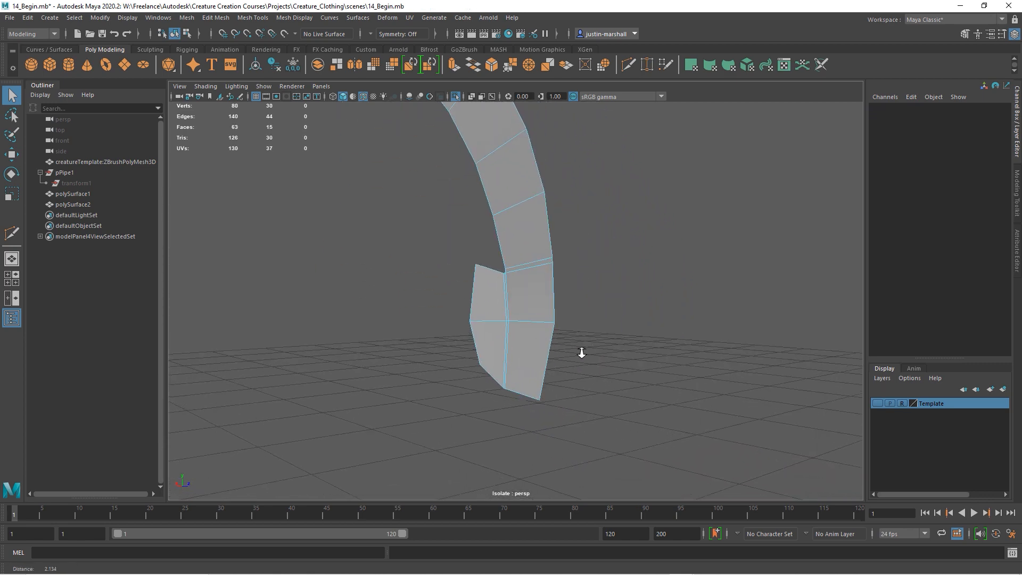
alt+right_drag(541, 342, 539, 331)
alt+drag(539, 332, 506, 311)
right_drag(505, 272, 505, 239)
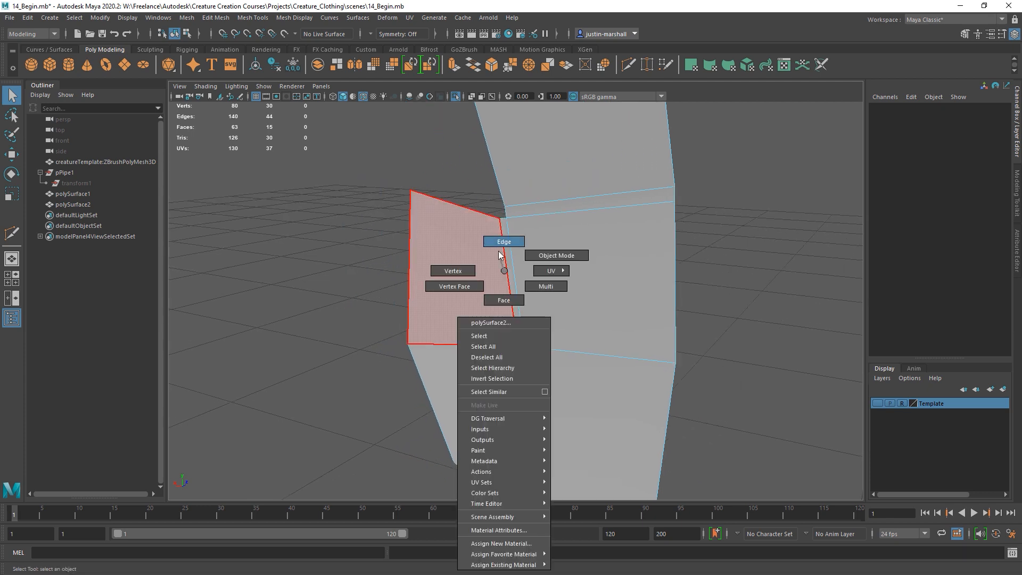
click(507, 289)
key(Delete)
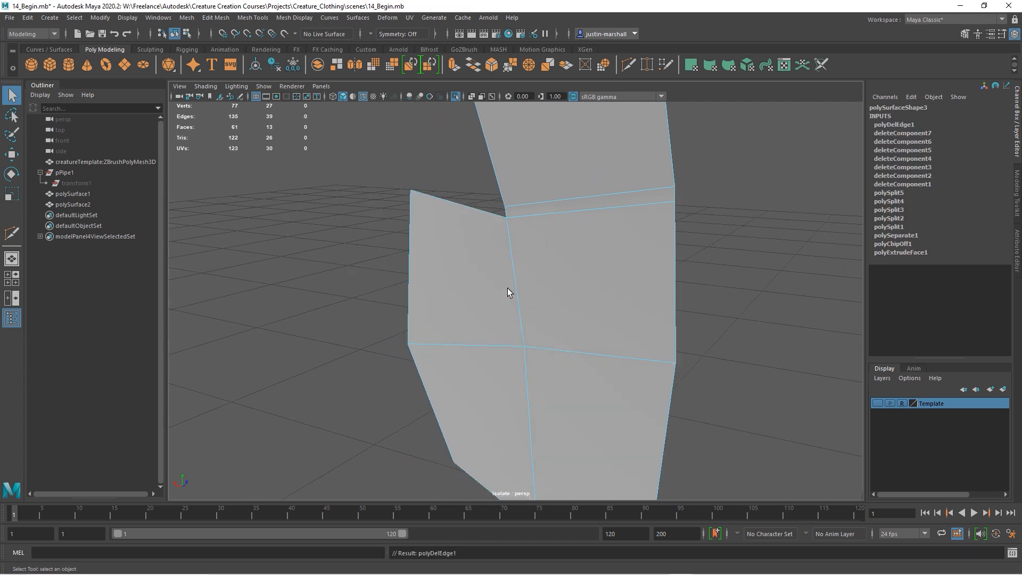
click(587, 203)
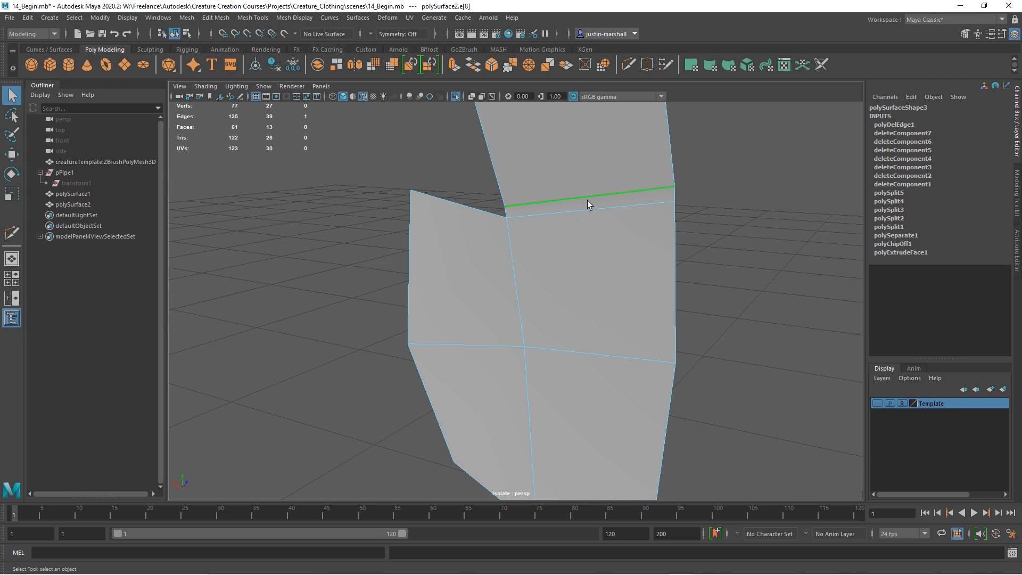
key(Delete)
Step: Turn off the isolated view of polySurface2 so all the scene's objects are displayed again
alt+drag(674, 294, 349, 211)
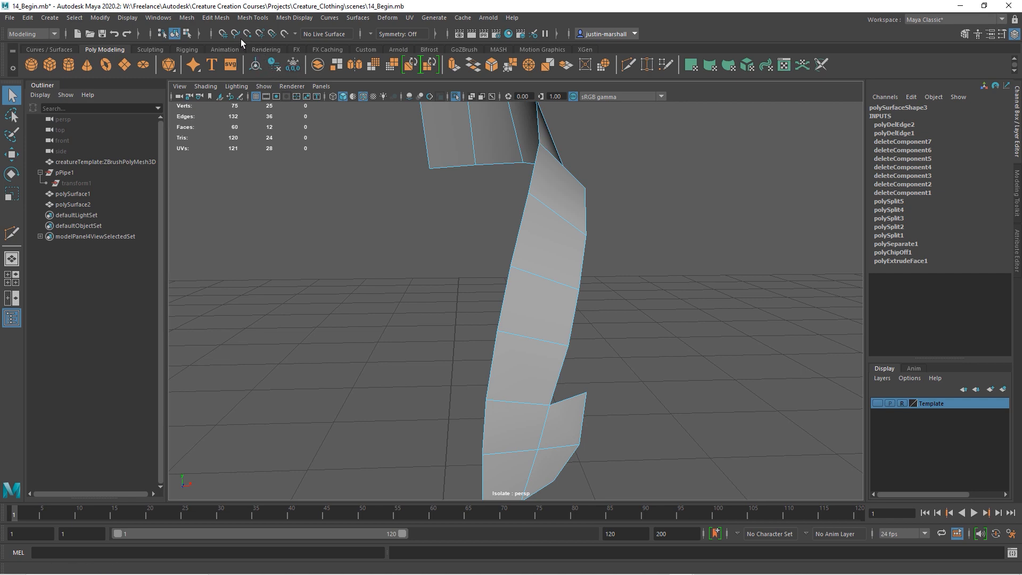
click(263, 86)
mouse_move(287, 110)
click(405, 111)
alt+drag(485, 270, 636, 261)
alt+right_drag(636, 261, 695, 268)
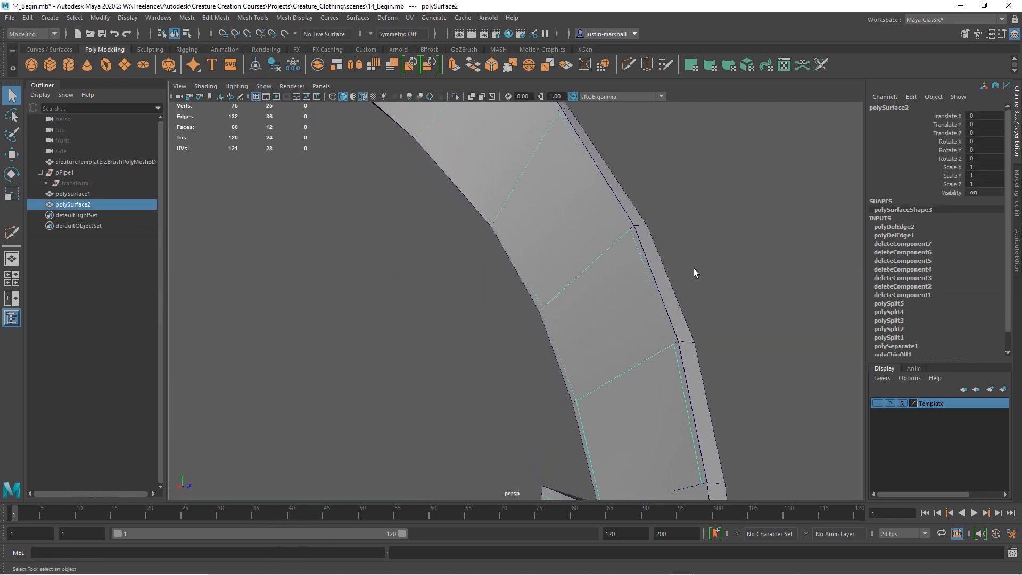
Step: Compare polySurface1 and polySurface2, examining how the inset surface's borders sit against the strap's inner faces
click(650, 244)
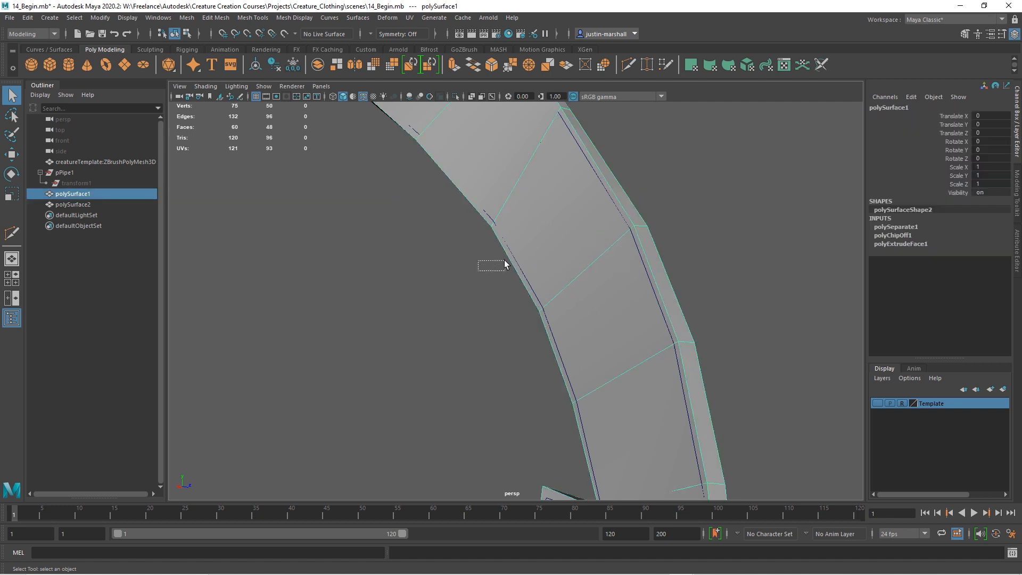
shift+drag(505, 264, 507, 266)
click(672, 285)
alt+drag(756, 302, 504, 248)
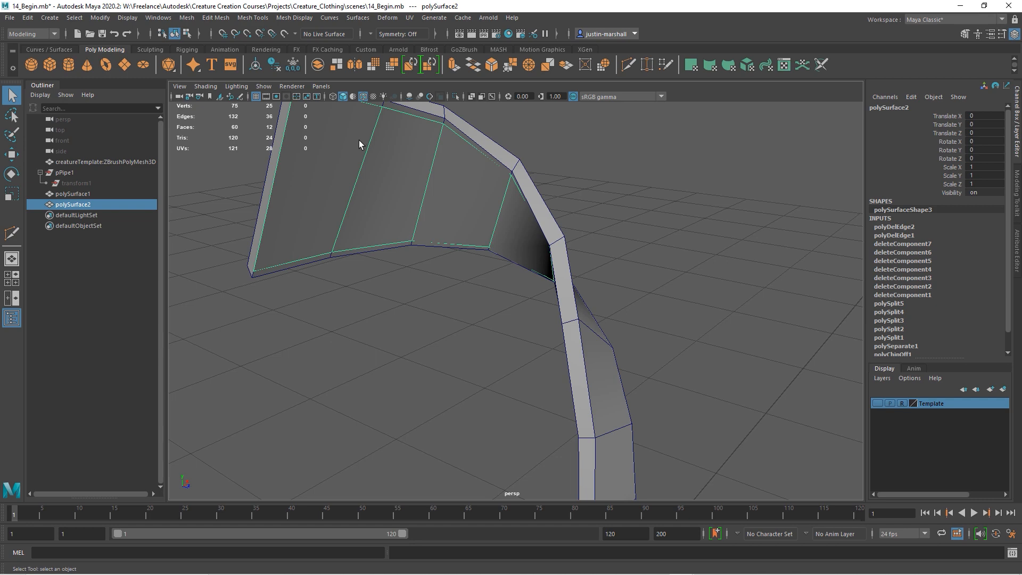
alt+drag(516, 209, 424, 241)
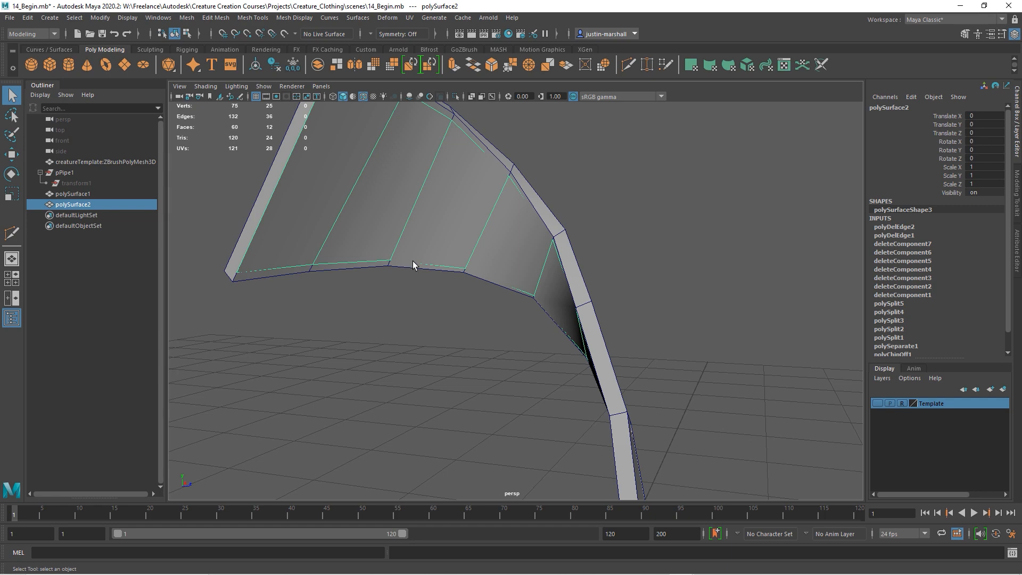
alt+drag(316, 259, 486, 319)
alt+right_drag(486, 320, 533, 298)
Step: Insert edge loops on polySurface2 close to its border edges along the strap with the Multi-Cut tool
click(585, 213)
alt+middle_drag(492, 230, 534, 243)
alt+right_drag(534, 242, 392, 209)
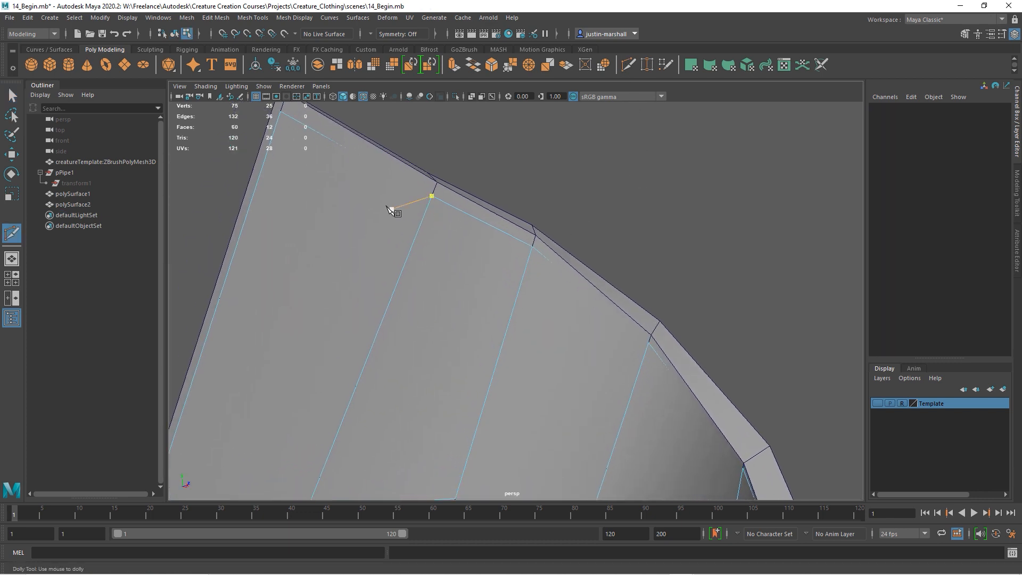
ctrl+click(428, 212)
alt+drag(450, 322, 651, 382)
ctrl+click(433, 240)
alt+middle_drag(648, 379, 567, 317)
alt+right_drag(567, 317, 718, 365)
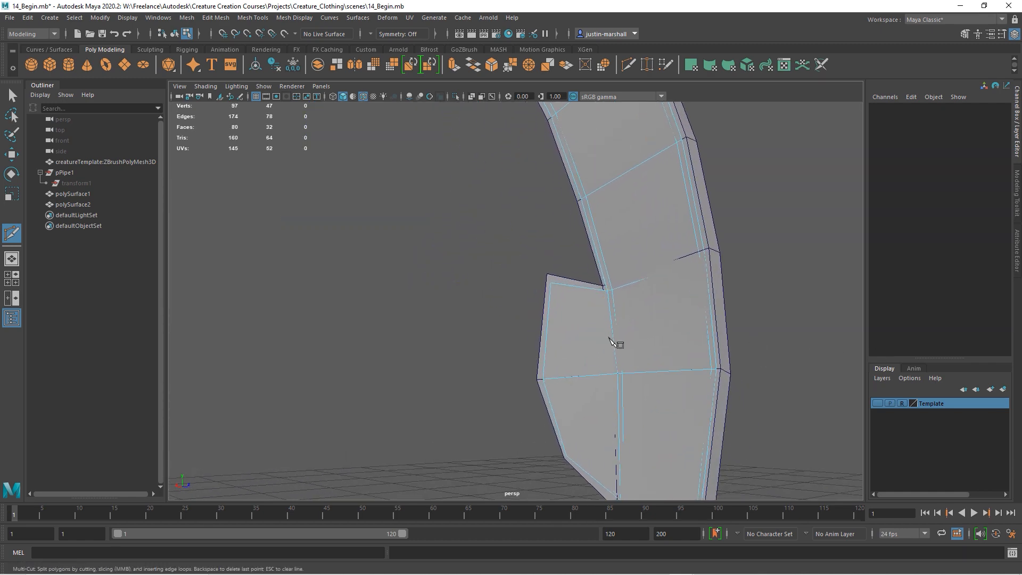
Step: Insert further edge loops just below the notch and beside the flap's outer side, then leave the Multi-Cut tool
alt+drag(719, 365, 595, 323)
alt+middle_drag(595, 323, 570, 348)
alt+right_drag(570, 347, 696, 336)
click(346, 212)
alt+right_drag(553, 281, 416, 268)
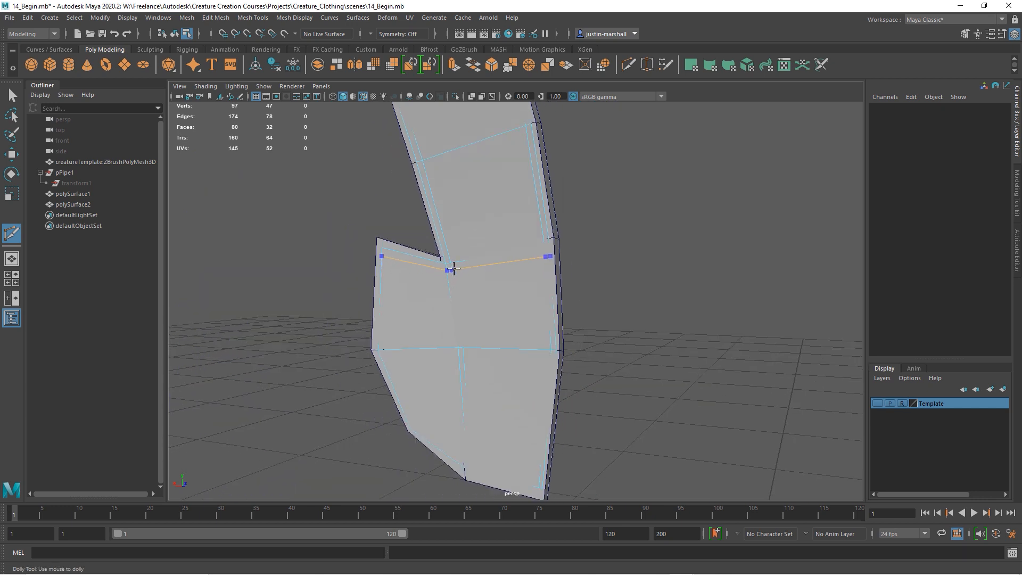
ctrl+click(389, 349)
alt+middle_drag(597, 344, 607, 352)
key(q)
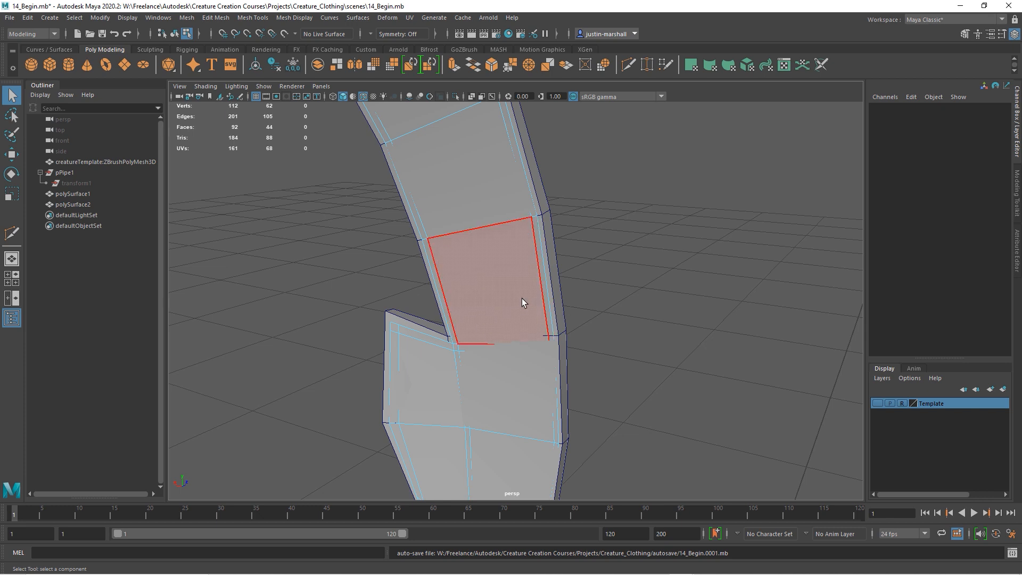
Step: Switch polySurface2 to face selection and select the narrow border faces along the flap's outer side and lower edge
key(F8)
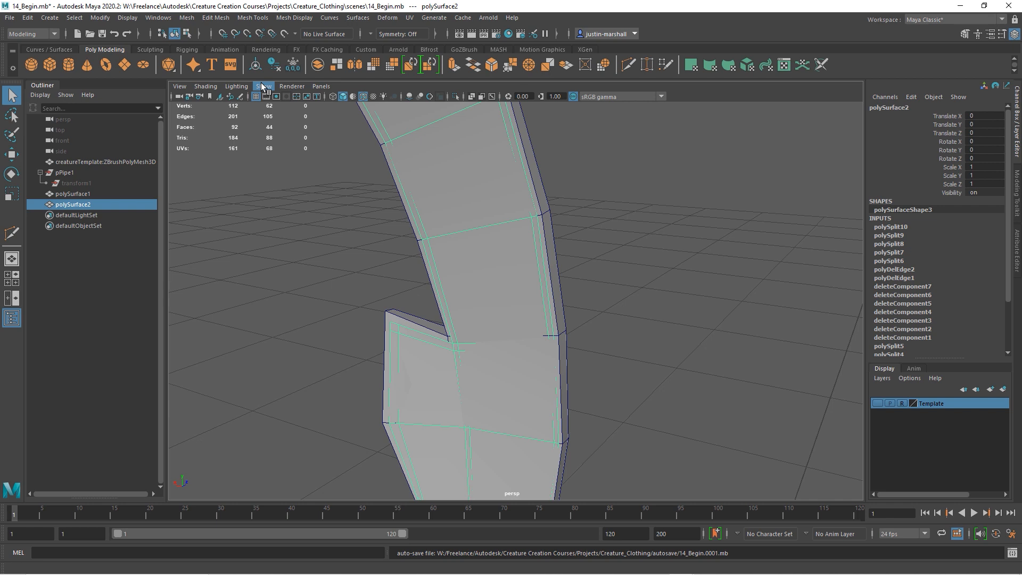
right_click(398, 331)
click(397, 300)
click(393, 329)
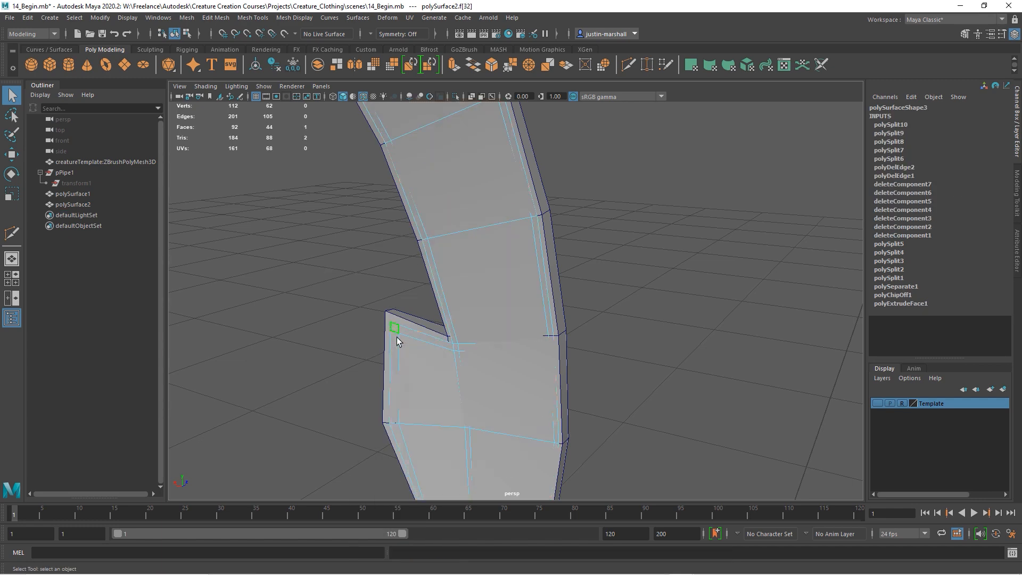
shift+double_click(397, 352)
alt+middle_drag(509, 390, 473, 220)
alt+right_drag(423, 323, 421, 376)
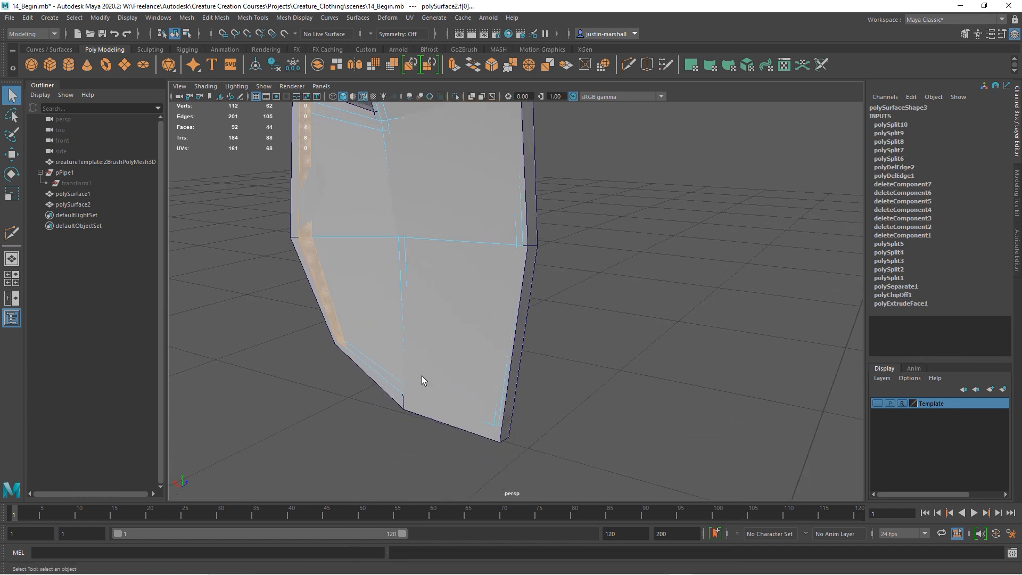
shift+double_click(395, 382)
key(ctrl+z)
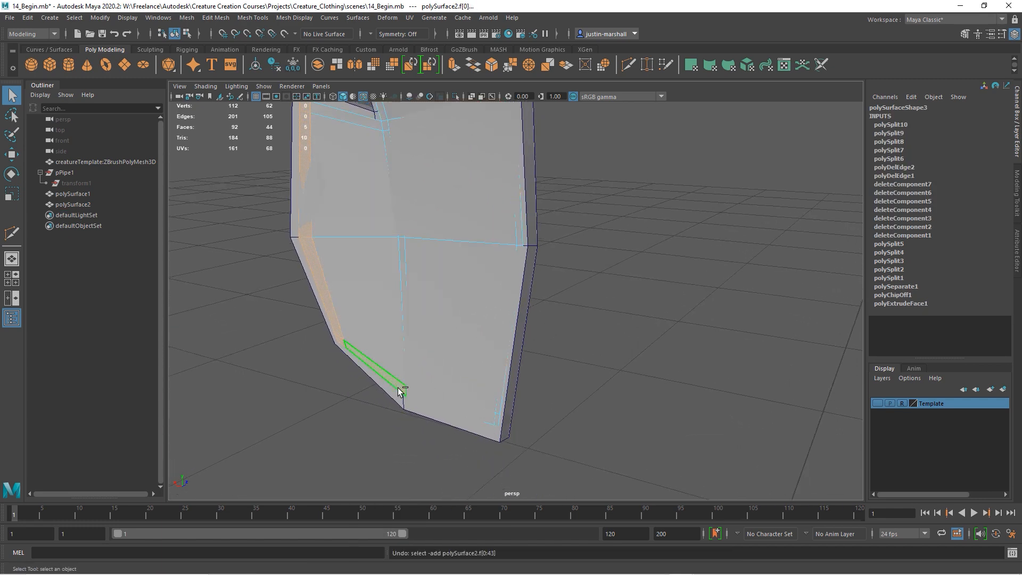
Step: Display the model in wireframe and add the bottom corner face and the strap's outer long border strip to the selection
click(205, 86)
click(218, 106)
shift+click(499, 419)
shift+double_click(501, 403)
alt+middle_drag(580, 305, 637, 567)
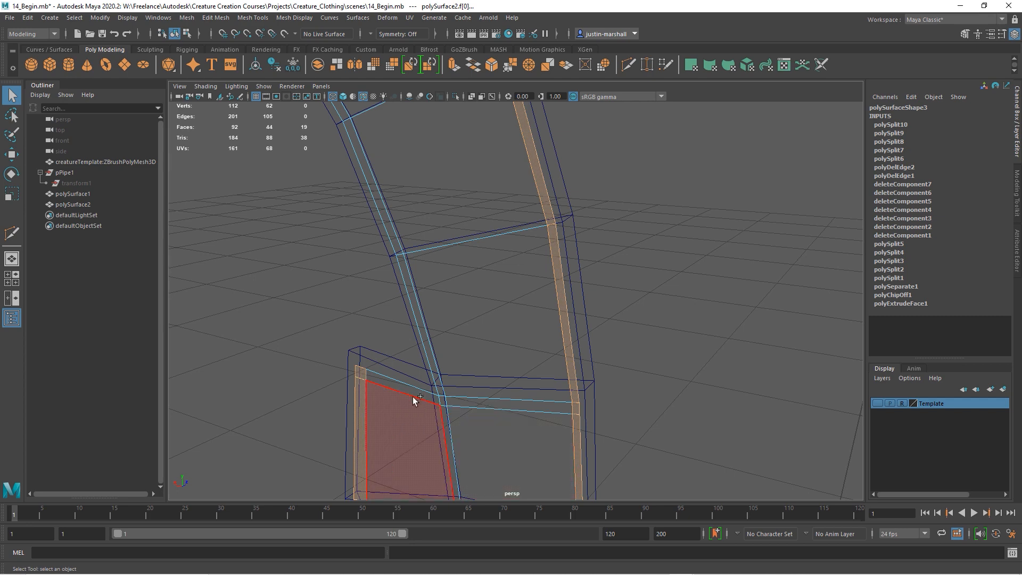
Step: Add the flap's top border face, the notch corner faces and the first inner-edge strip faces to the selection
shift+click(412, 392)
shift+click(444, 401)
shift+click(439, 382)
alt+middle_drag(486, 269, 561, 455)
shift+click(442, 354)
shift+click(392, 249)
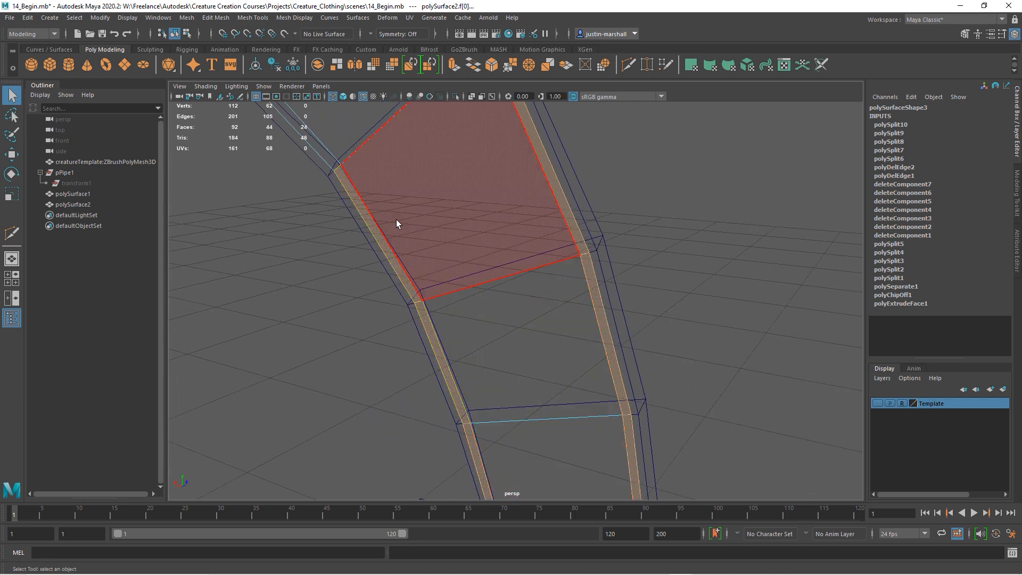
Step: Add the remaining inner-edge strip faces and the strap's wide-end border faces to the selection, then return to shaded display
alt+middle_drag(404, 225, 490, 416)
shift+click(359, 320)
shift+click(299, 278)
alt+drag(503, 337, 522, 356)
shift+drag(520, 354, 459, 295)
shift+click(335, 294)
alt+drag(335, 294, 326, 180)
click(205, 86)
click(224, 104)
Step: Extrude the selected border faces with a thickness of -0.01 and 1 division
mouse_move(254, 140)
alt+right_down()
mouse_move(539, 288)
mouse_move(500, 393)
mouse_move(607, 419)
alt+right_up()
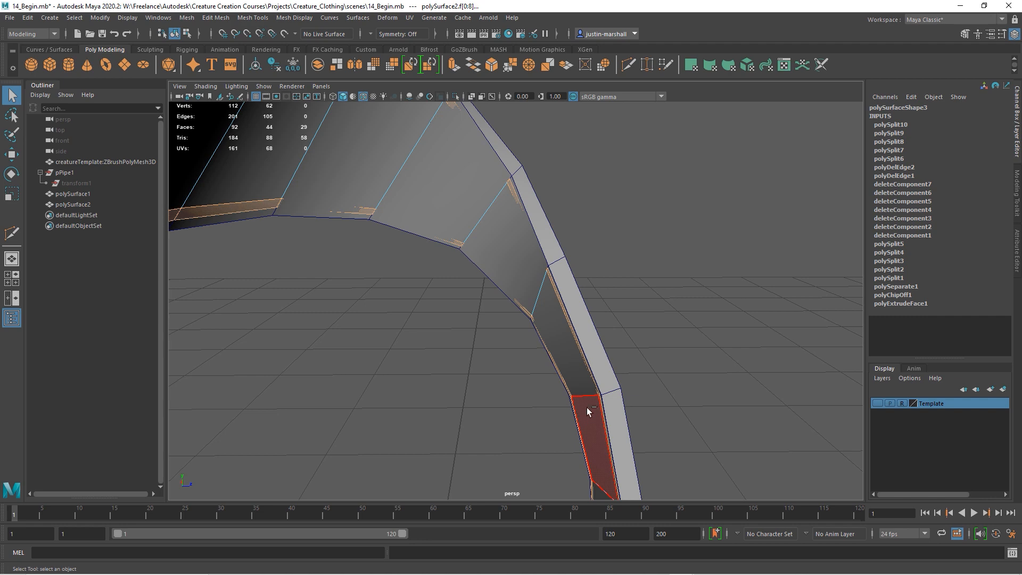
key(ctrl+e)
mouse_move(599, 376)
alt+mouse_down()
mouse_move(567, 379)
mouse_move(585, 388)
alt+mouse_up()
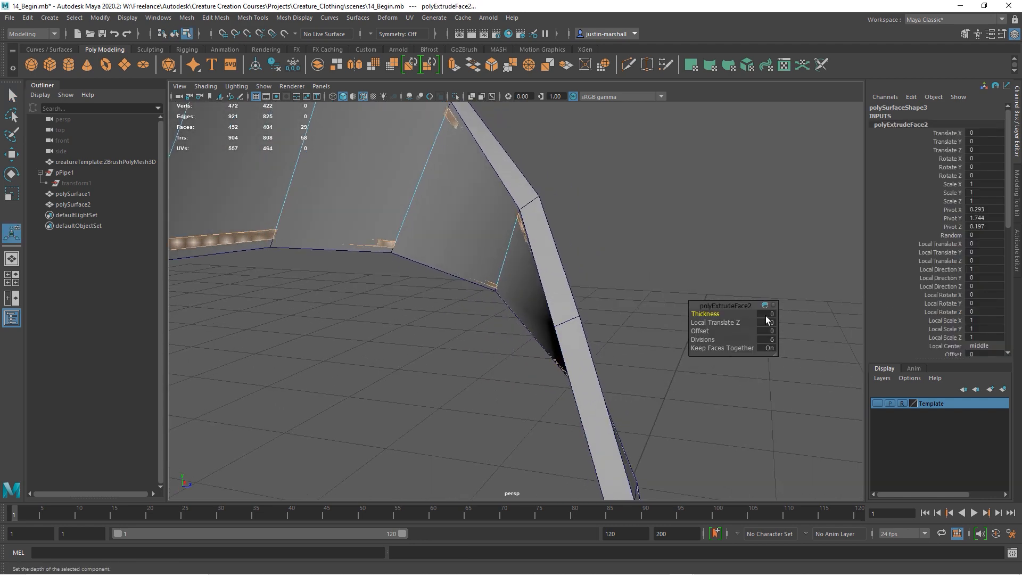
drag(709, 313, 708, 314)
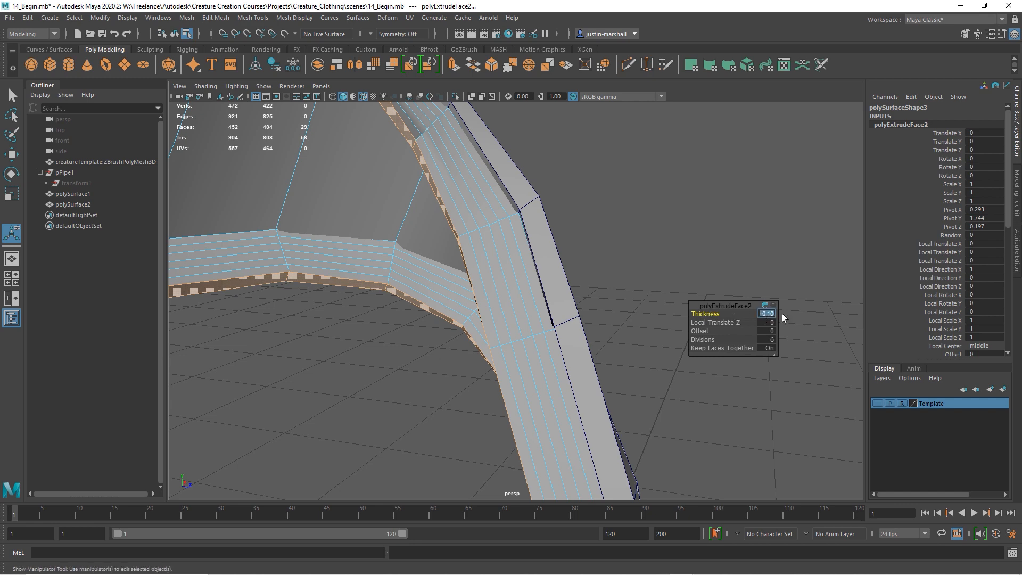
text(-0.01)
key(Return)
alt+drag(593, 331, 582, 335)
drag(704, 339, 670, 340)
alt+drag(551, 371, 542, 341)
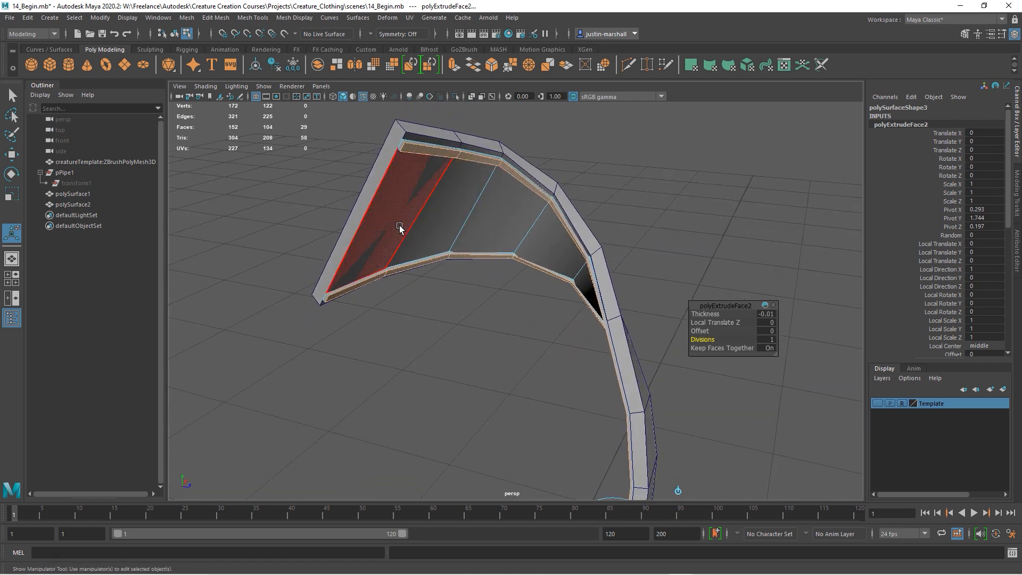
Step: Select the row of wide central faces running along the inside of the strap
double_click(429, 225)
alt+drag(577, 388, 661, 385)
alt+middle_drag(661, 385, 614, 205)
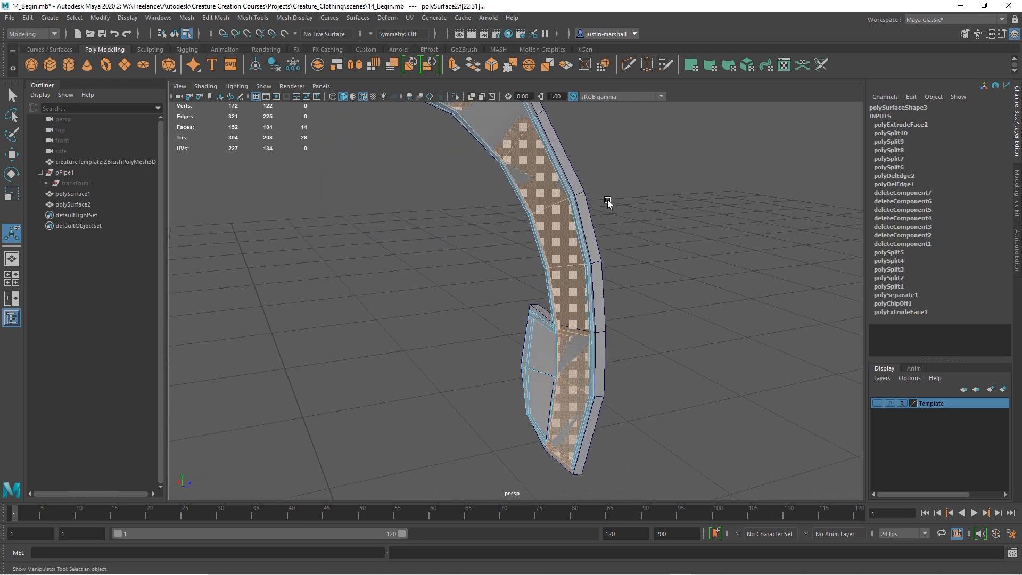
alt+drag(553, 368, 500, 383)
alt+right_drag(499, 384, 432, 235)
Step: Refine the face selection around the flap and notch in wireframe display, then return to shaded display
shift+click(429, 401)
shift+click(431, 420)
click(200, 87)
click(212, 104)
mouse_move(589, 331)
alt+right_down()
mouse_move(507, 379)
mouse_move(511, 393)
alt+right_up()
ctrl+drag(468, 368, 468, 367)
alt+right_drag(469, 367, 555, 369)
shift+click(525, 313)
mouse_move(554, 369)
alt+mouse_down()
mouse_move(605, 474)
mouse_move(558, 389)
mouse_move(472, 344)
mouse_move(389, 239)
alt+mouse_up()
click(205, 86)
click(212, 116)
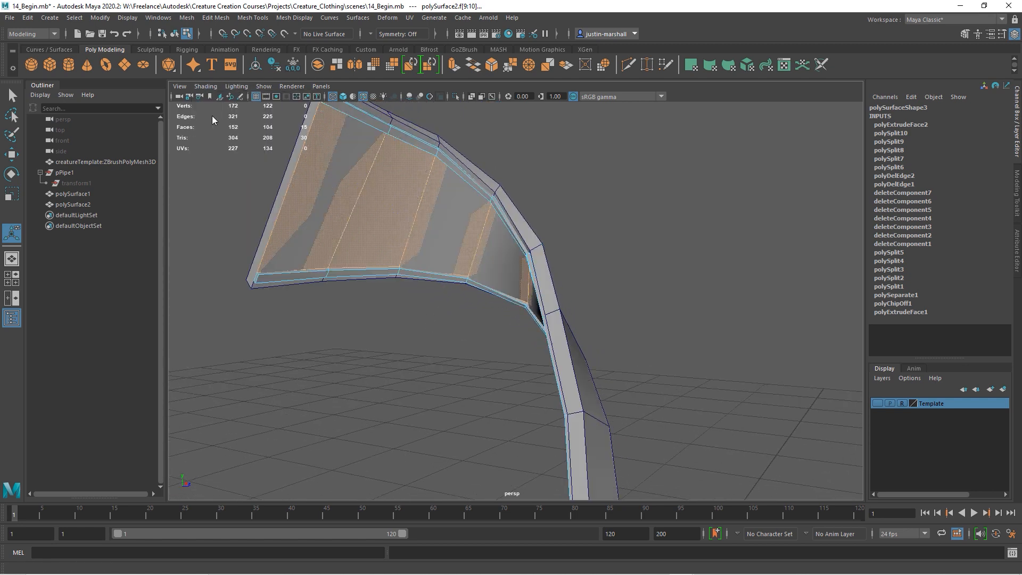